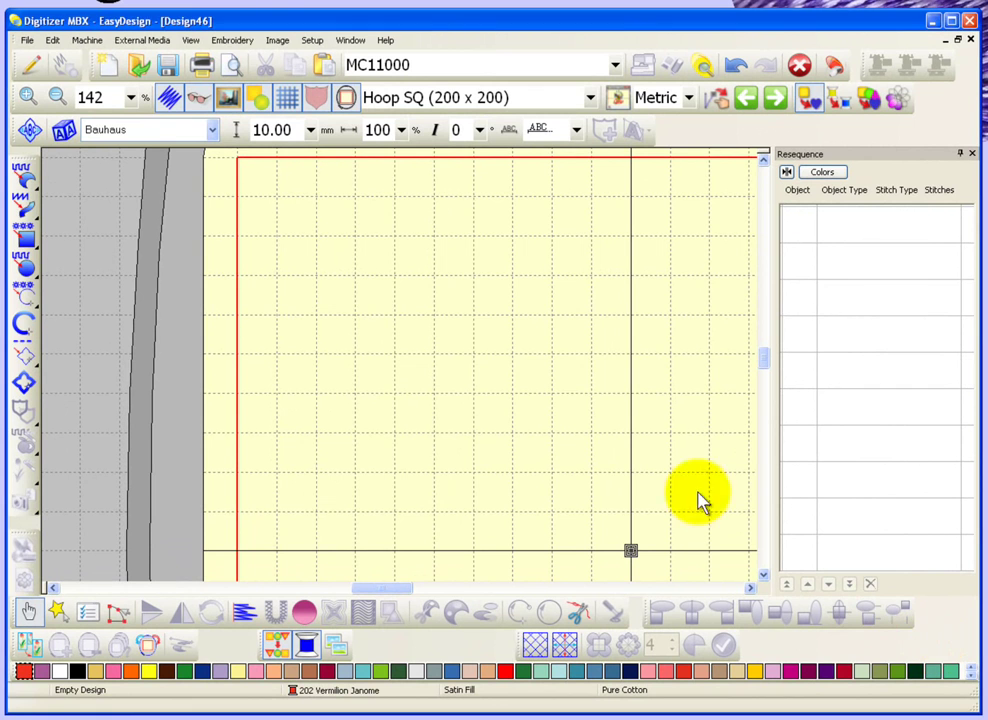
- Place gallery design 003, the red heart with leafy branches, near the upper left of the hoop
left_click(233, 41)
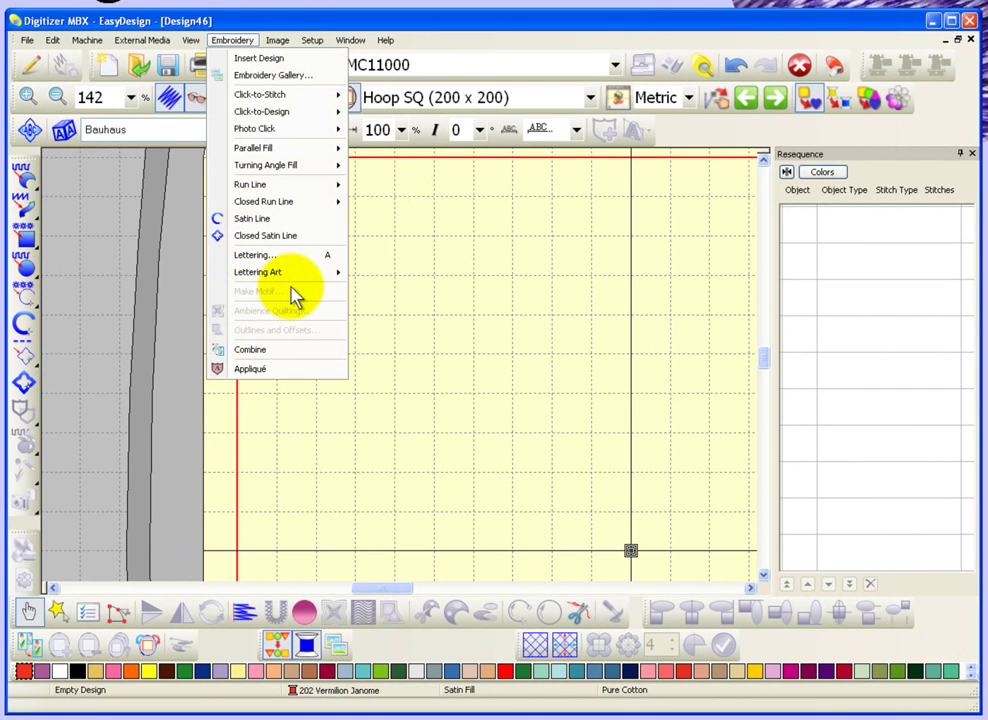
left_click(456, 290)
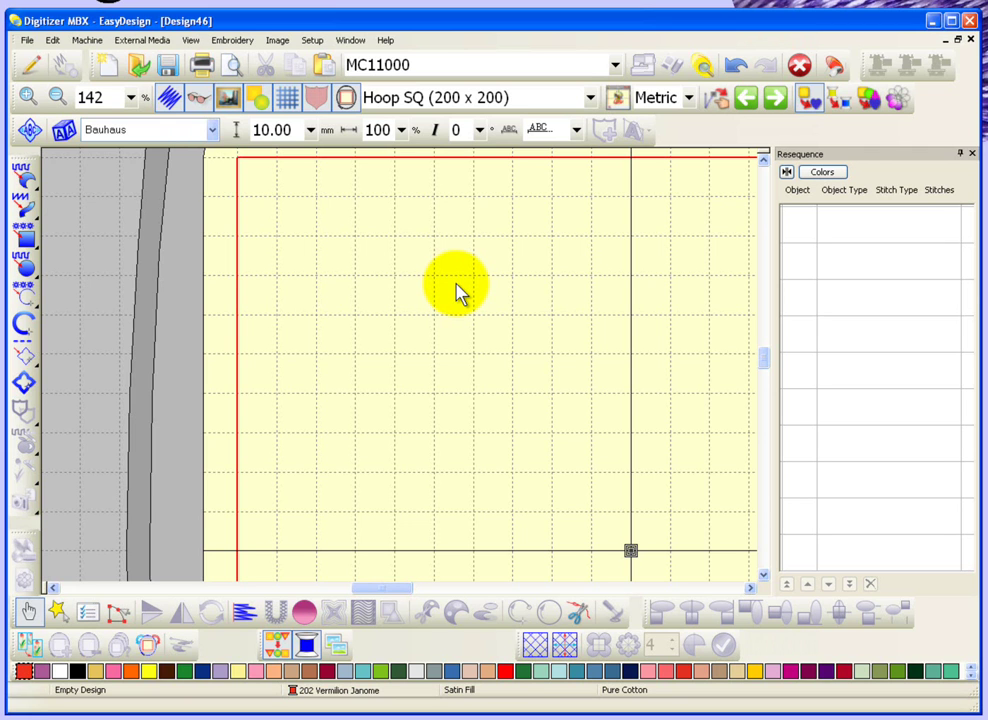
left_click(340, 647)
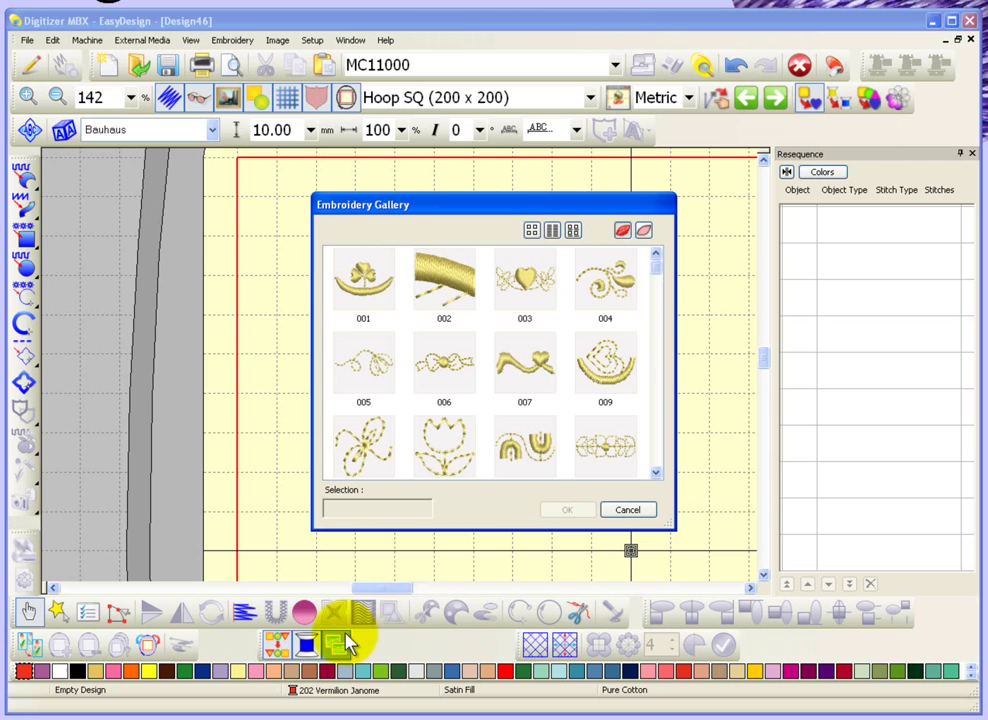
left_click(530, 282)
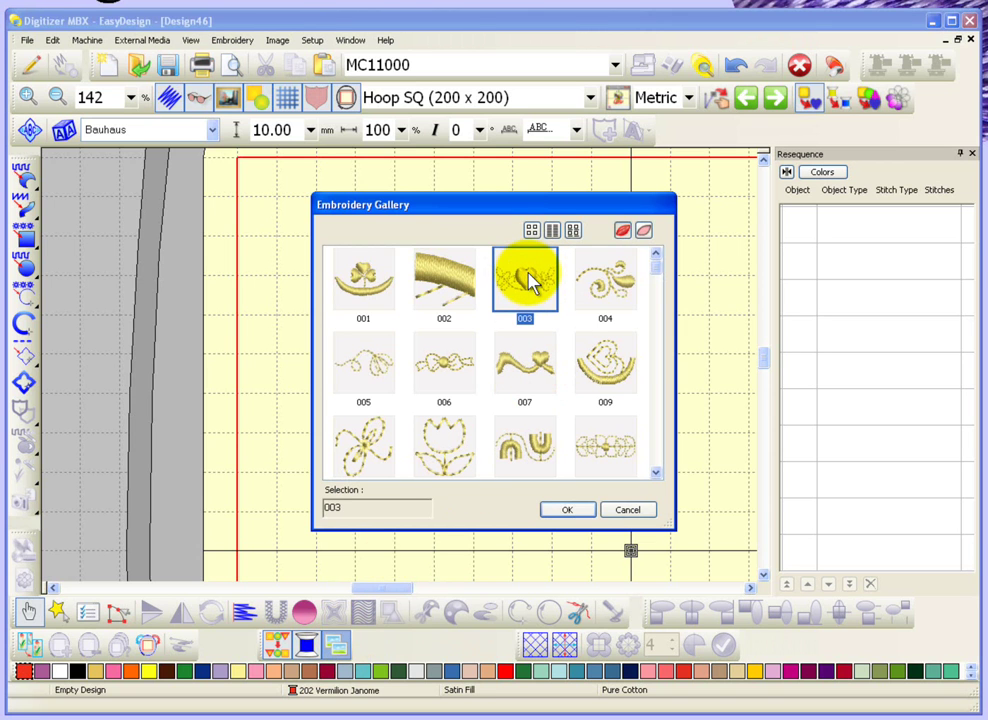
left_click(570, 510)
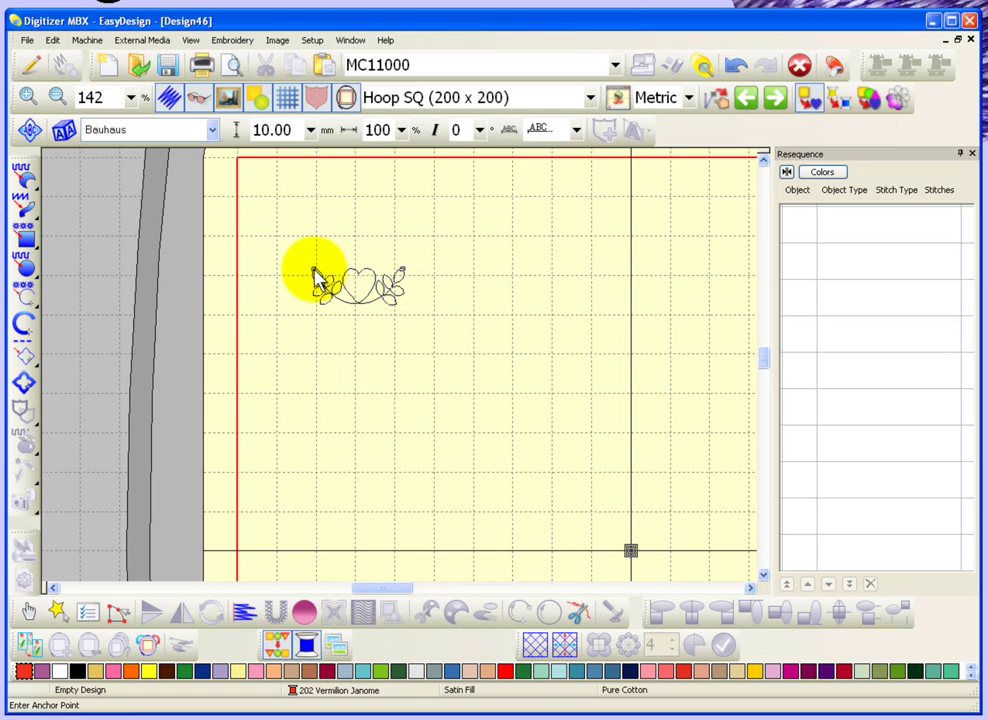
left_click(313, 273)
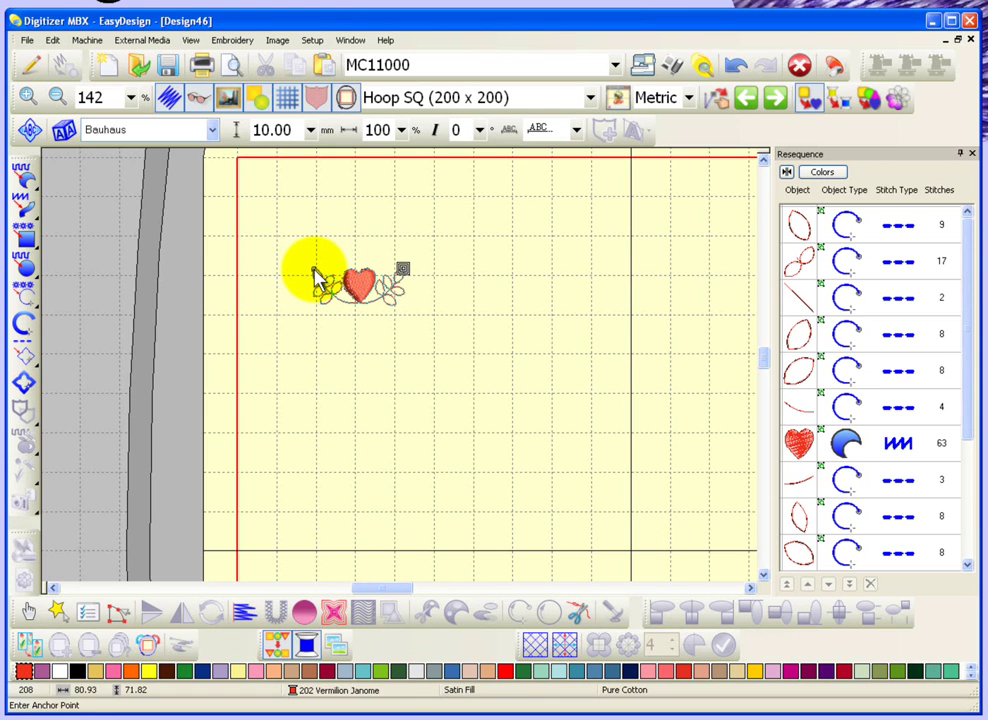
left_click(315, 277)
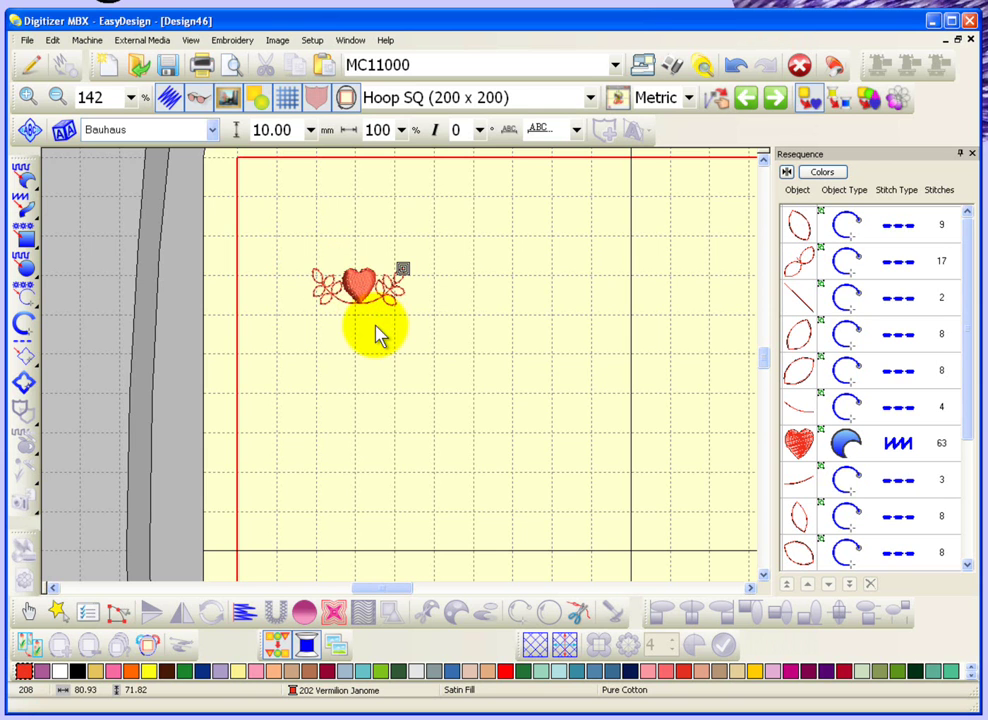
- Zoom in on the heart design, move it up and right, and ungroup it
key("z")
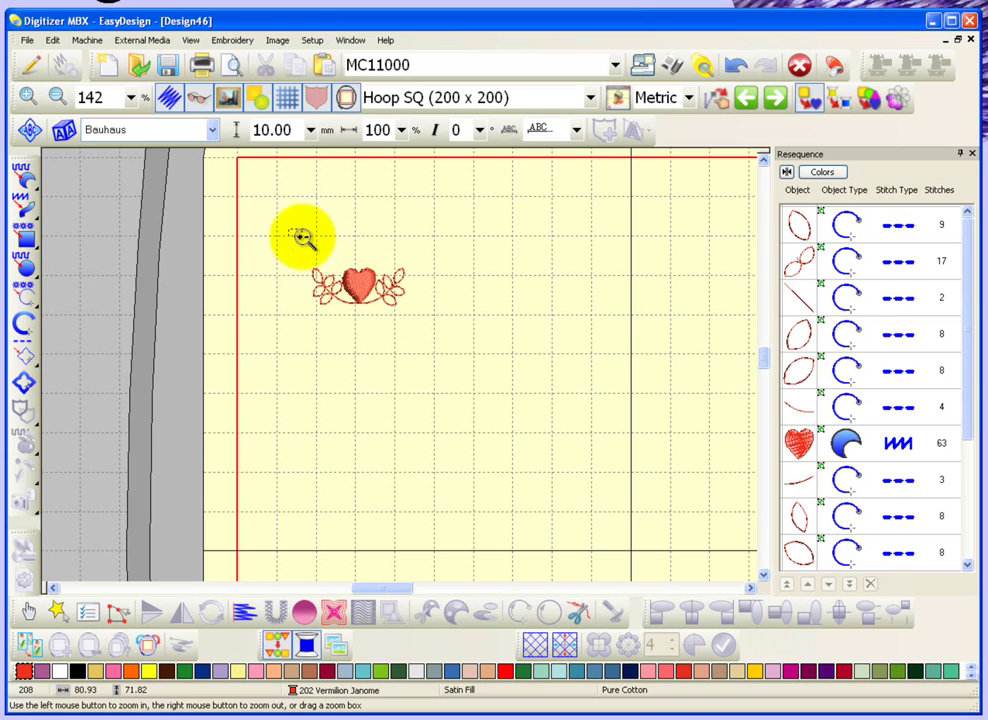
left_click_drag(290, 230, 461, 338)
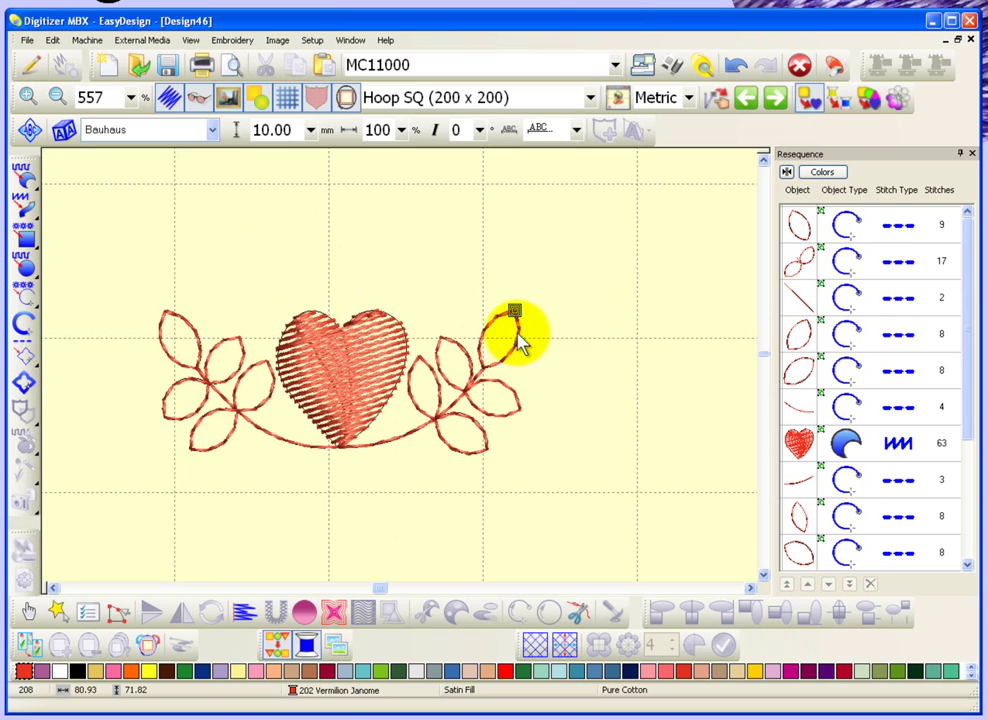
left_click(335, 390)
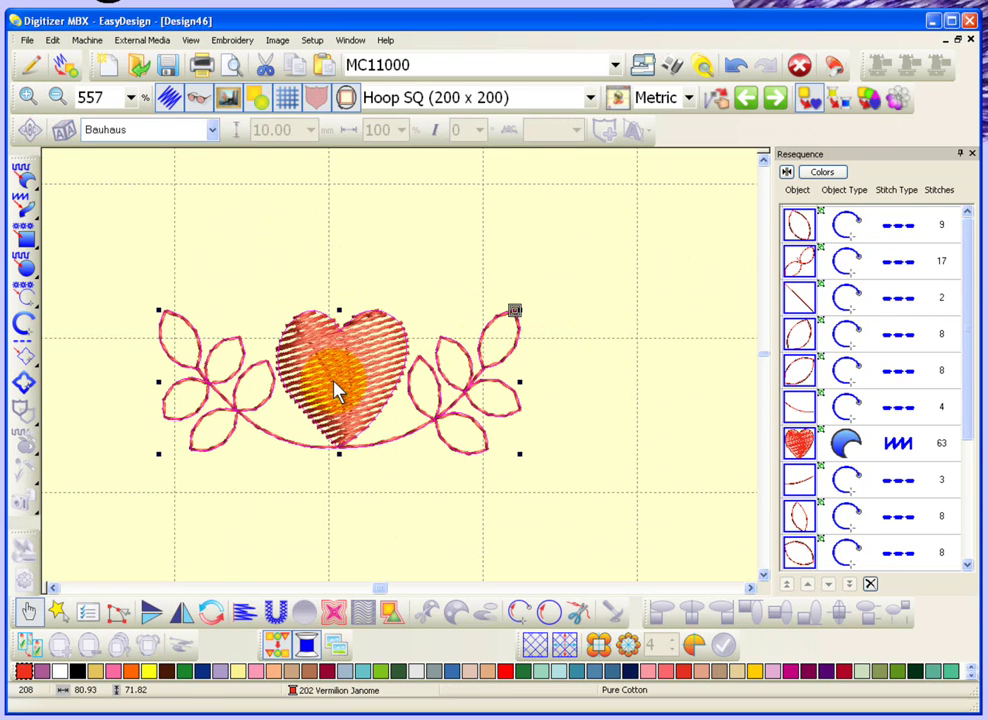
left_click_drag(336, 388, 405, 325)
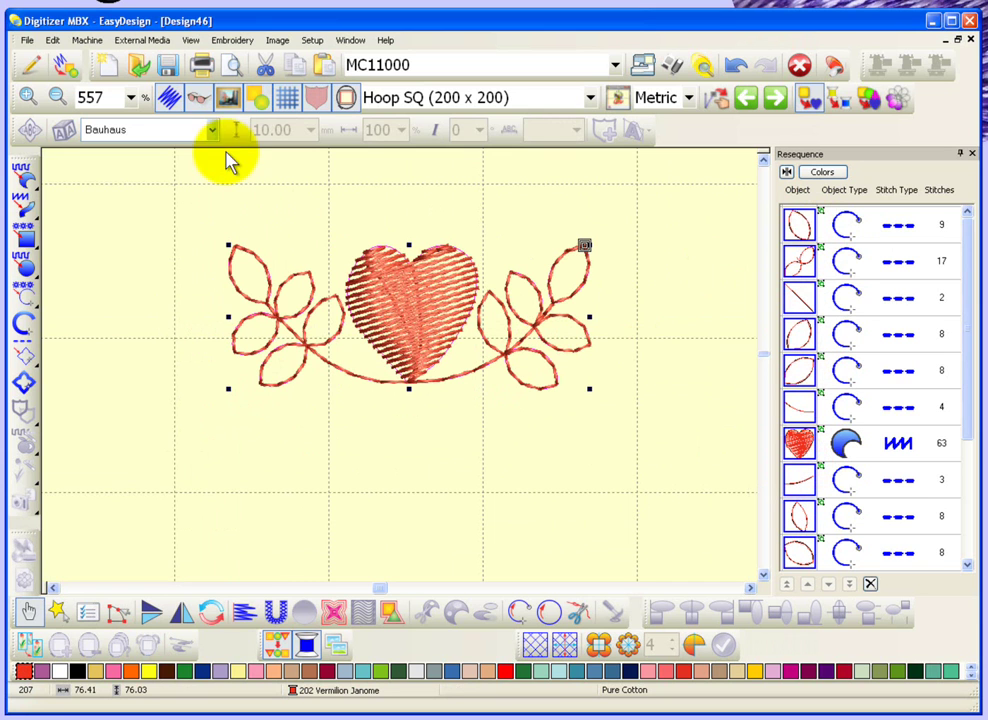
left_click(51, 40)
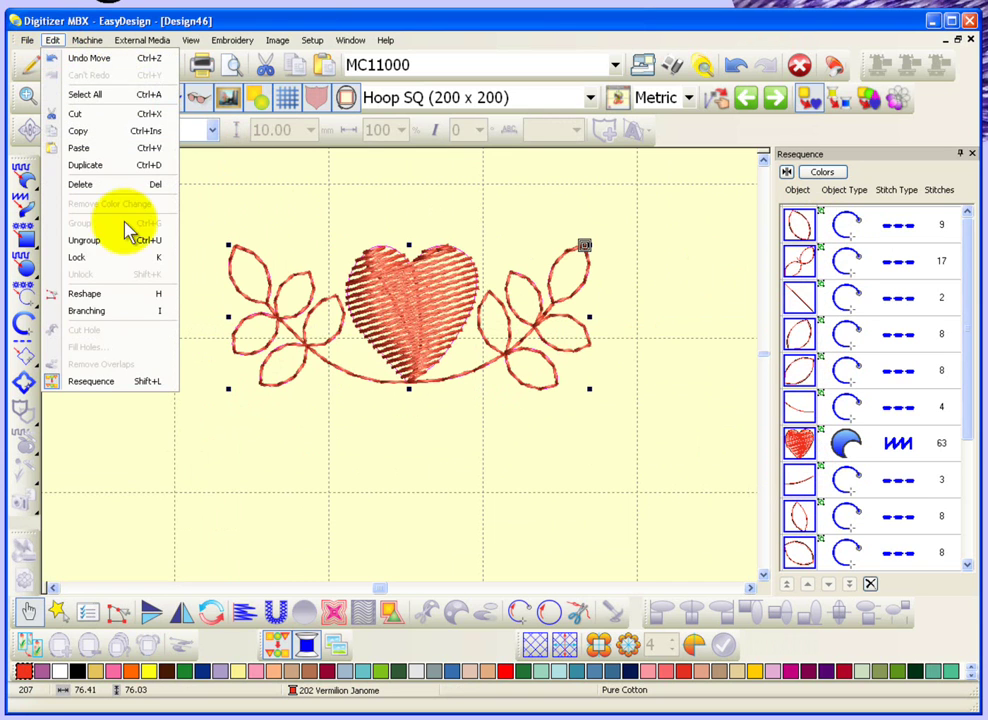
left_click(84, 241)
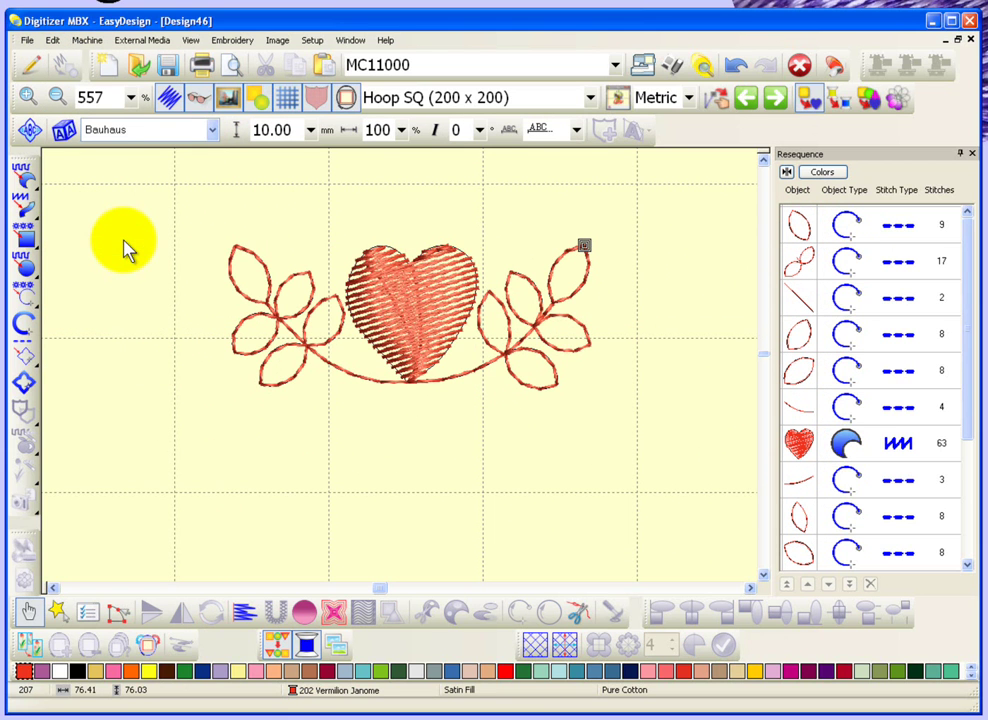
- Move the heart below the branches, then select and delete all the leafy branch pieces
left_click(455, 288)
left_click_drag(455, 288, 456, 470)
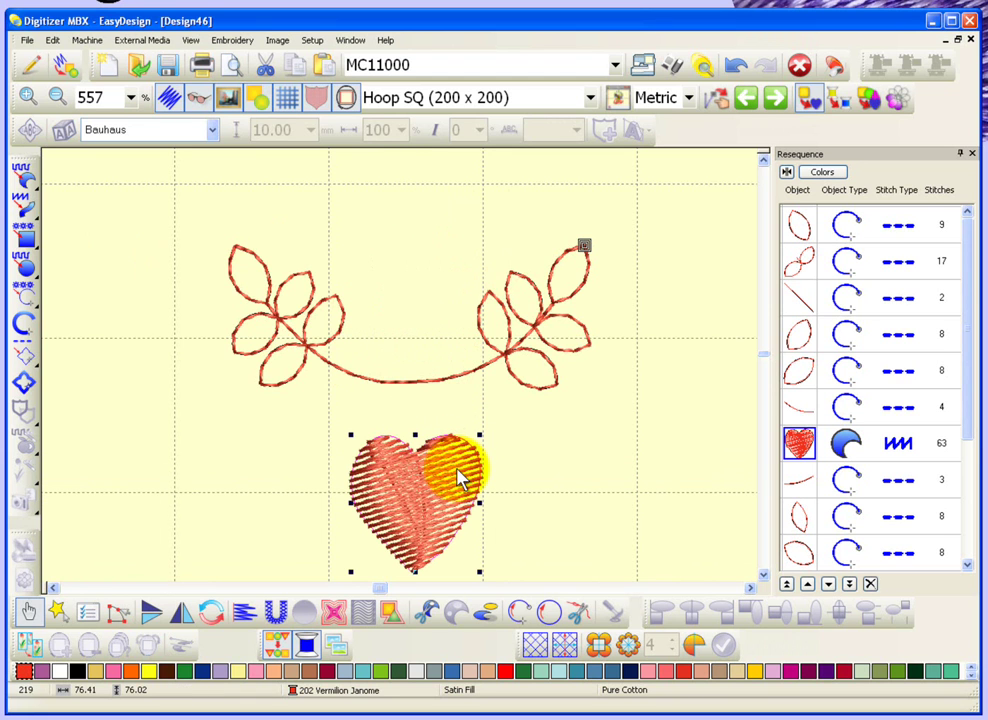
left_click(205, 222)
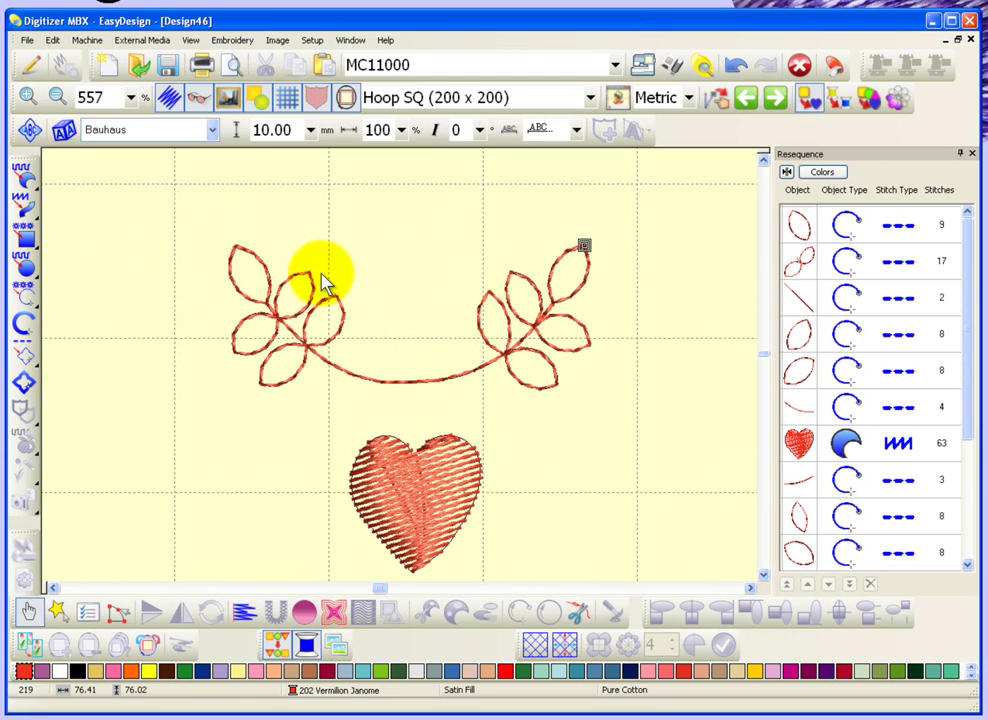
left_click_drag(185, 200, 622, 417)
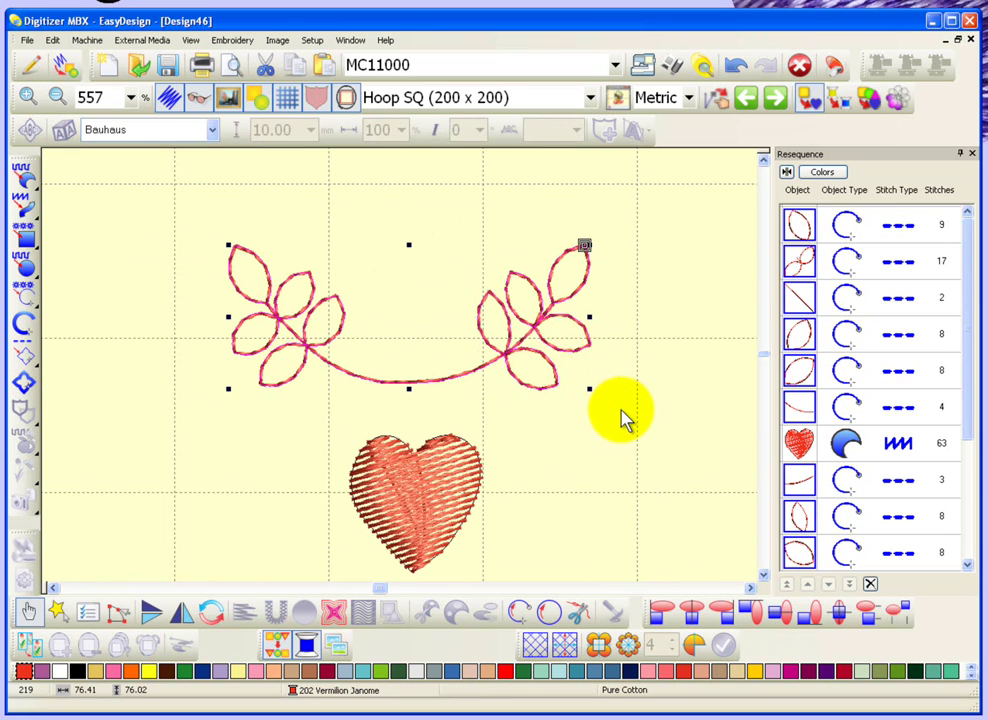
key("Delete")
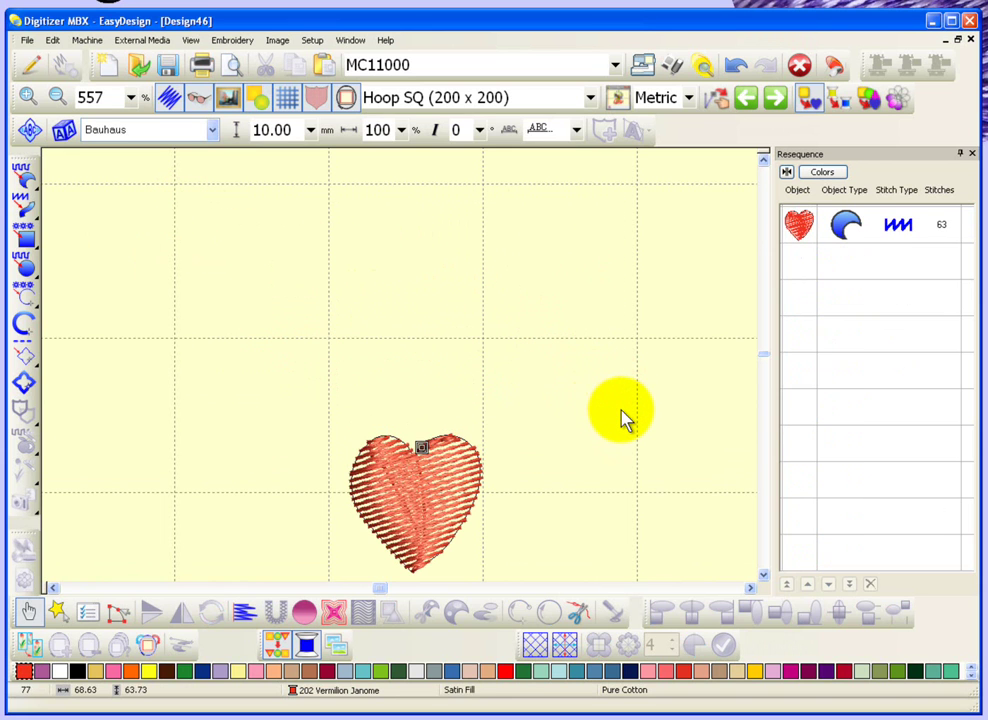
- Move the lone satin heart higher in the hoop and zoom in closely on it
double_click(434, 500)
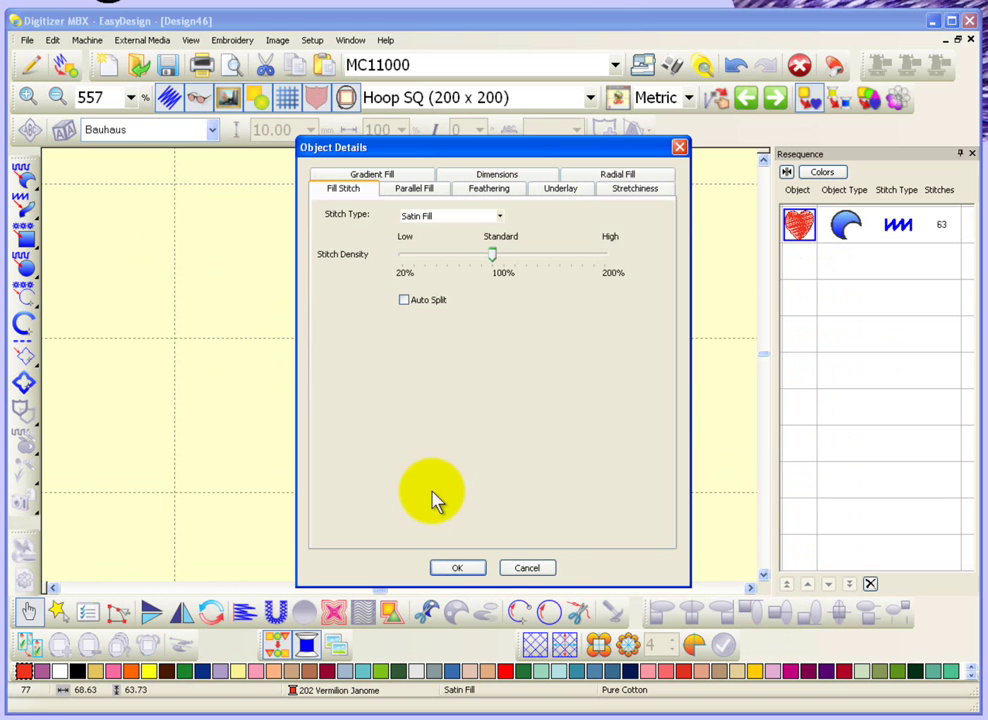
left_click(527, 567)
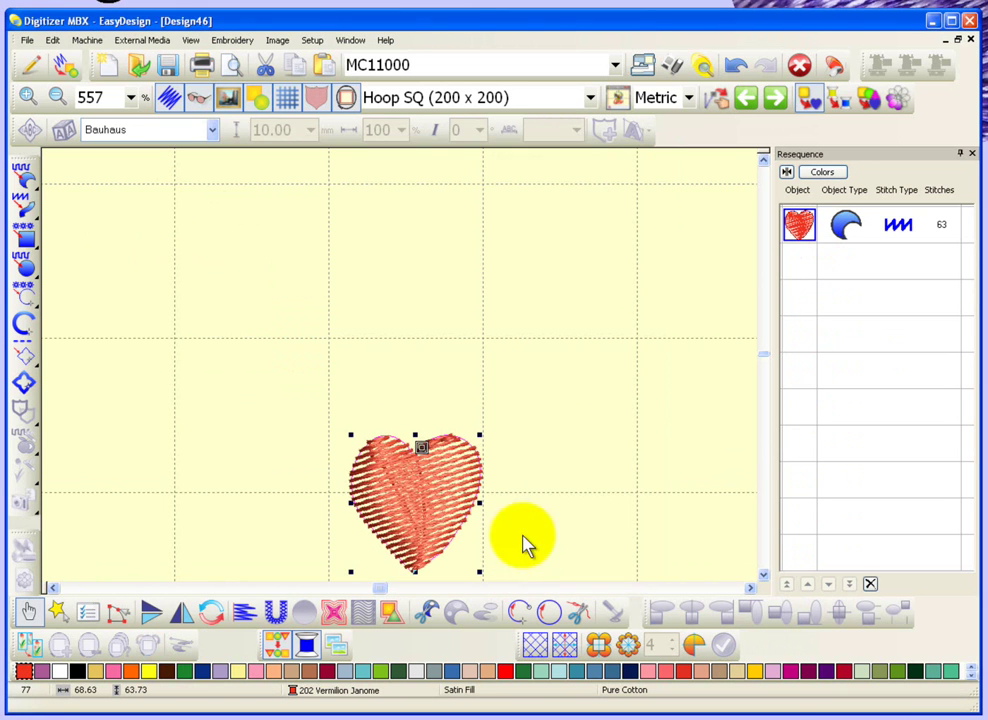
left_click_drag(437, 493, 437, 343)
key("b")
left_click_drag(313, 249, 520, 424)
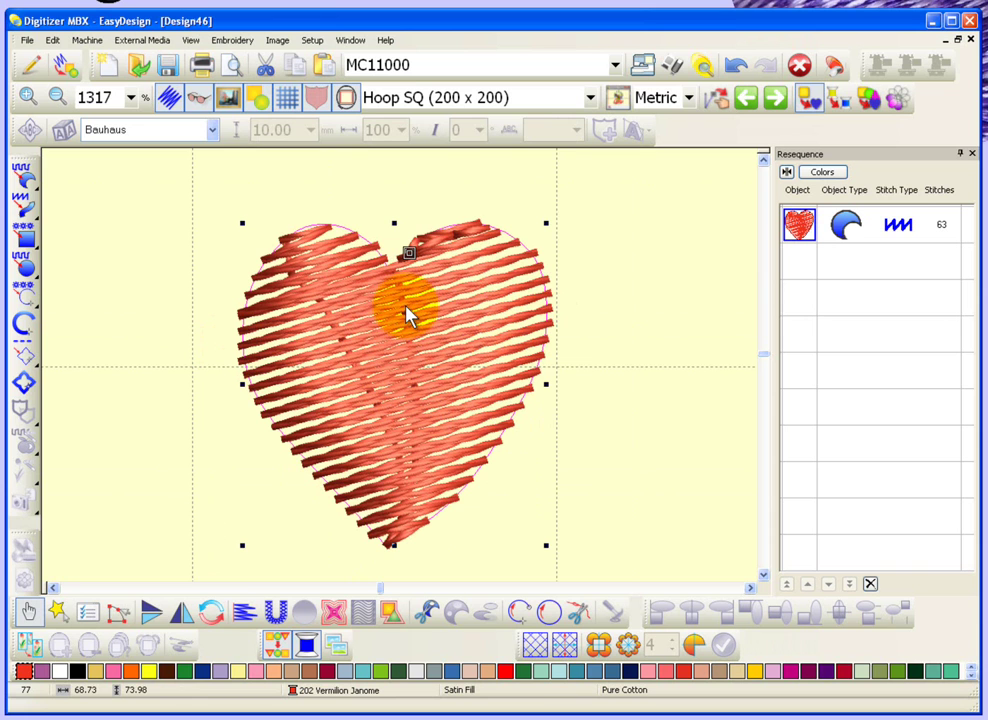
left_click(116, 614)
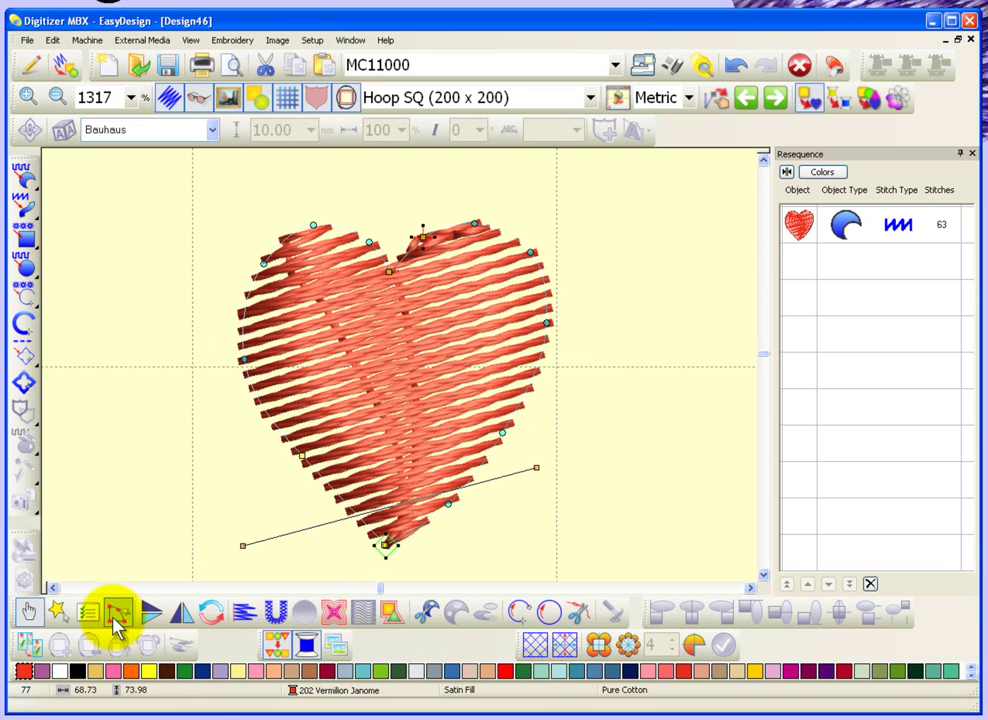
mouse_move(248, 539)
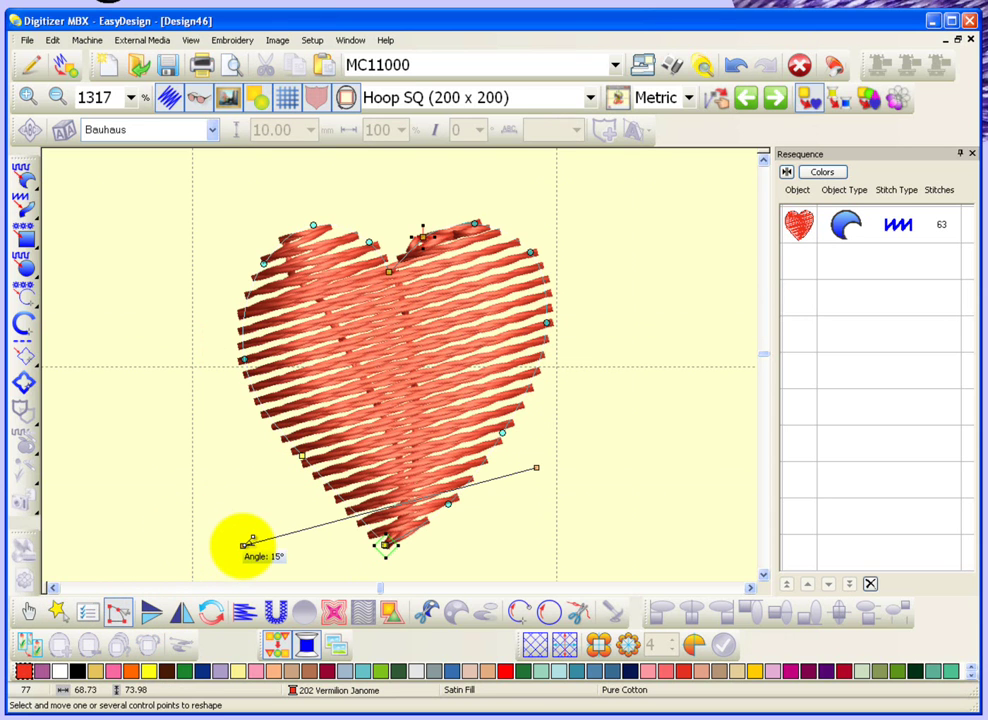
left_click_drag(249, 541, 243, 463)
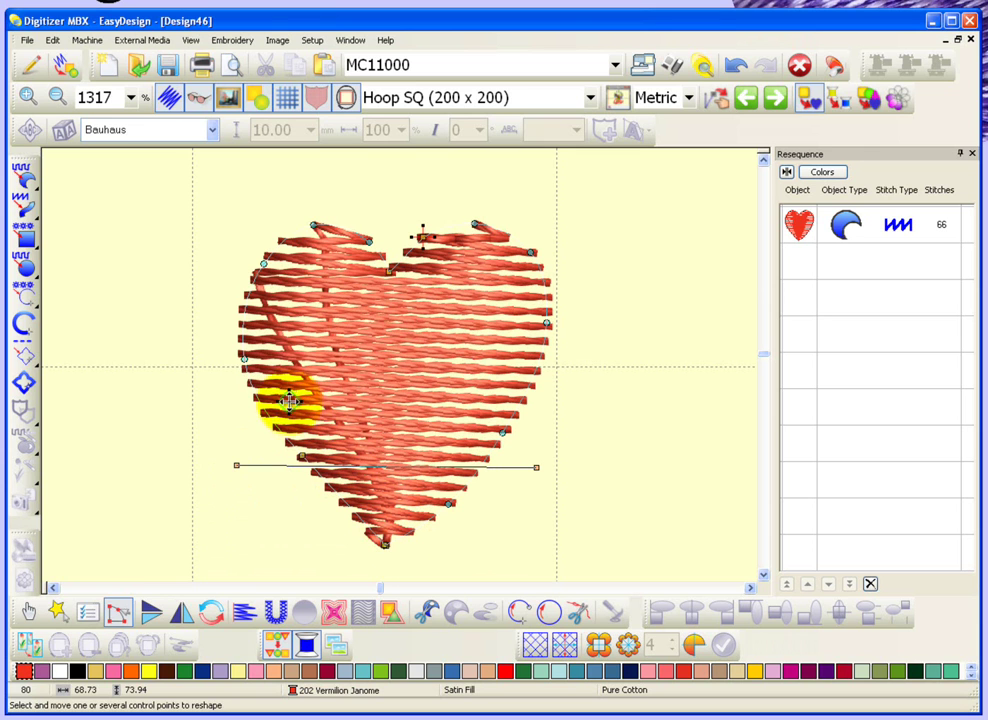
left_click(234, 337)
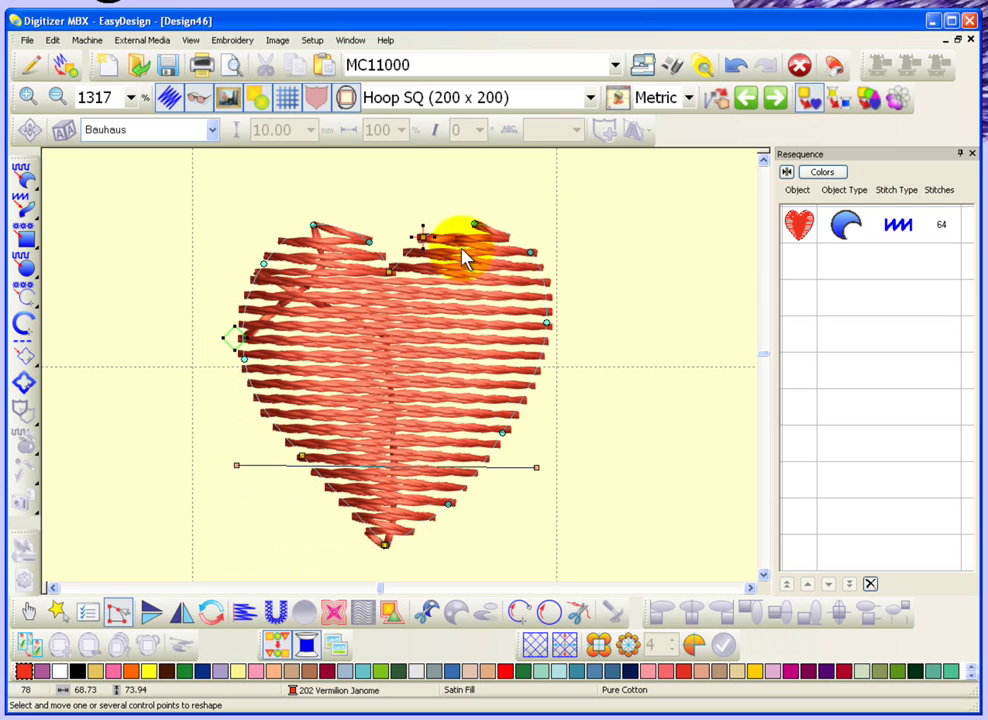
left_click_drag(428, 236, 551, 338)
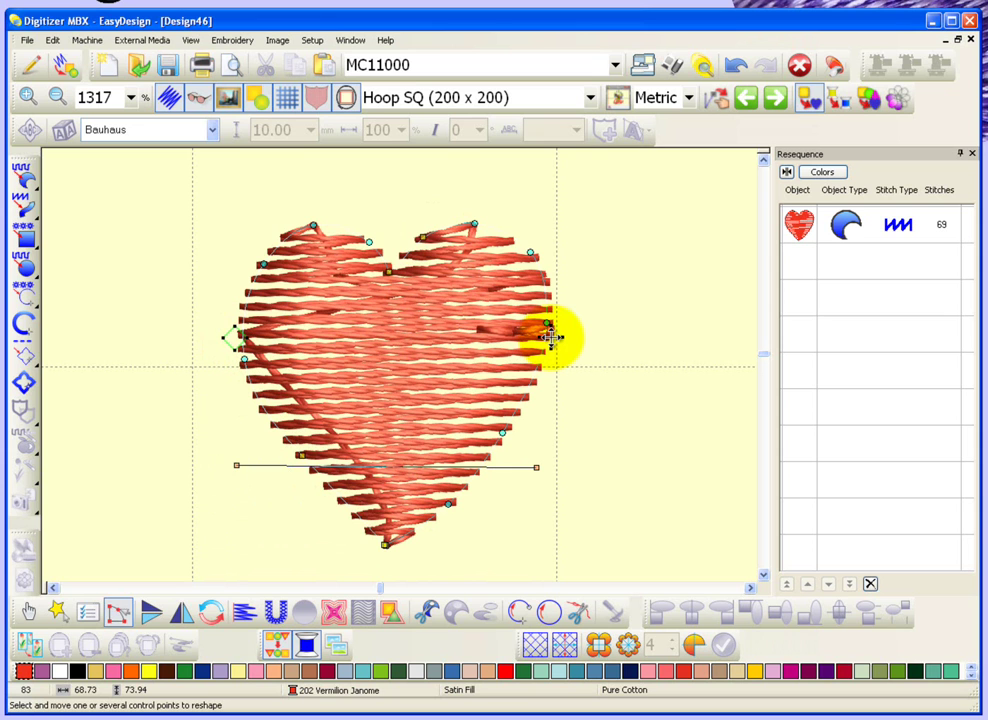
left_click(28, 610)
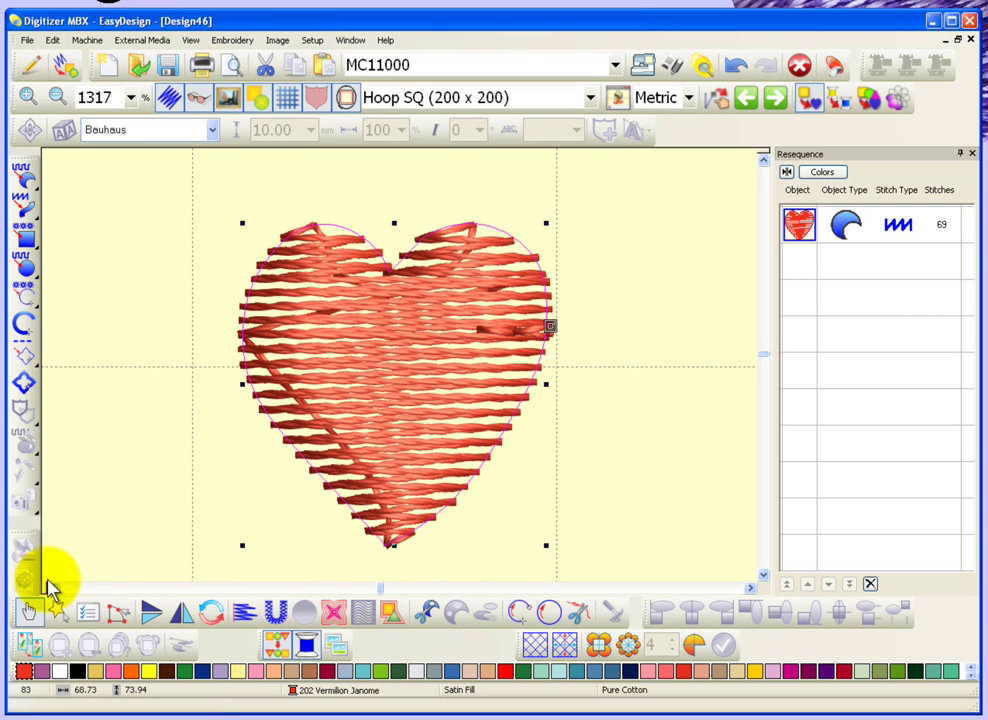
key("shift+z")
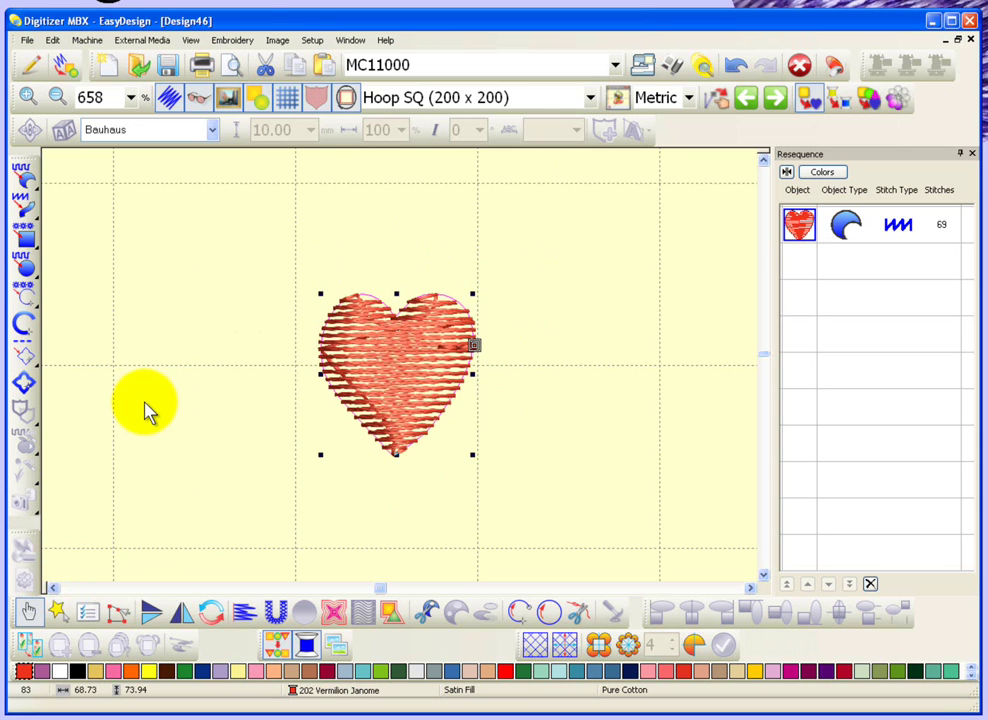
- Start Make Motif with Trevor's set as the symbol set and 'Heart' as the motif name
left_click(235, 41)
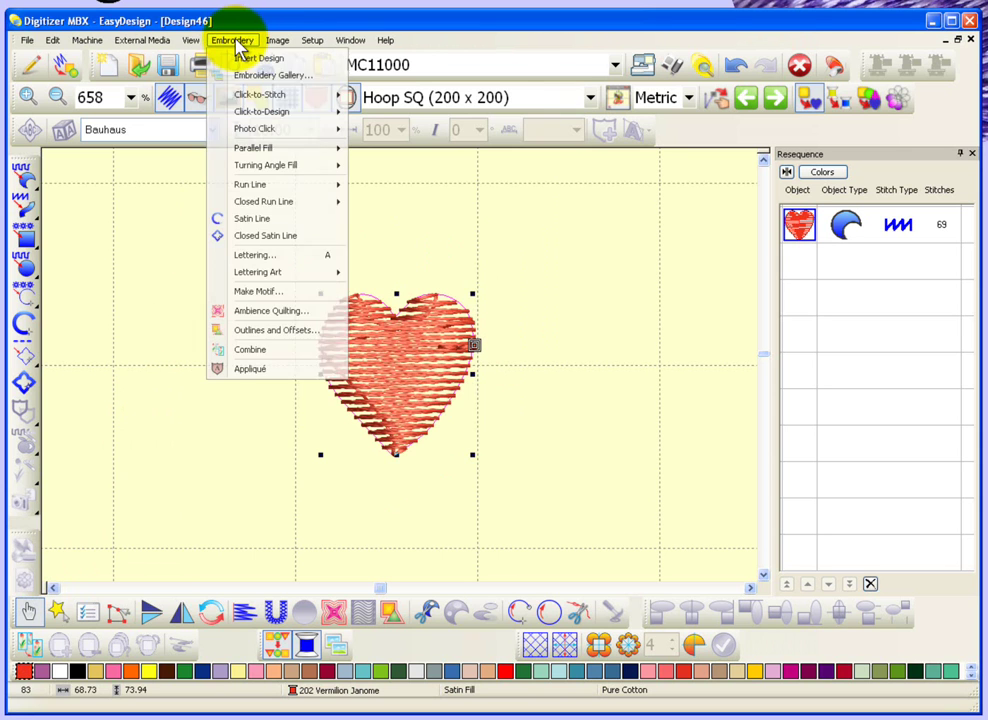
left_click(289, 298)
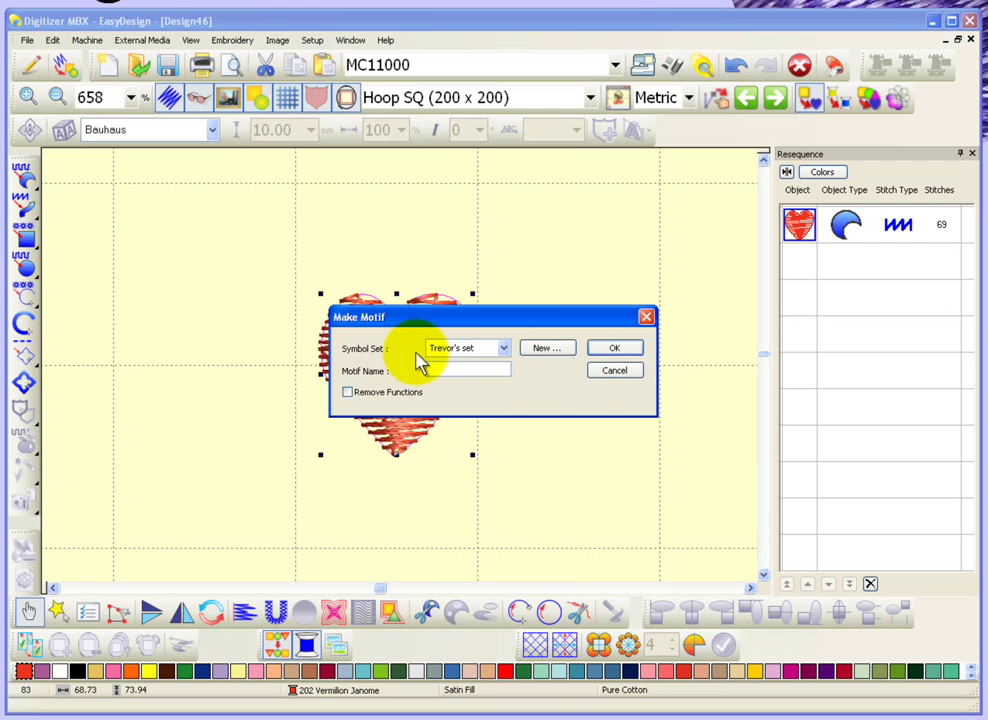
left_click(505, 351)
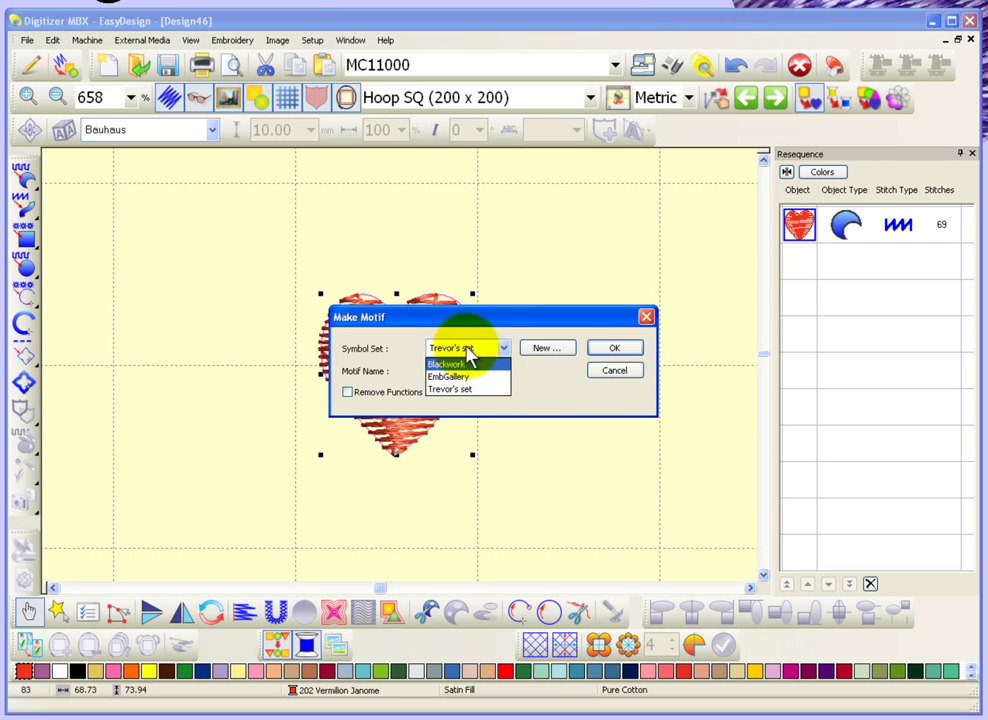
left_click(468, 352)
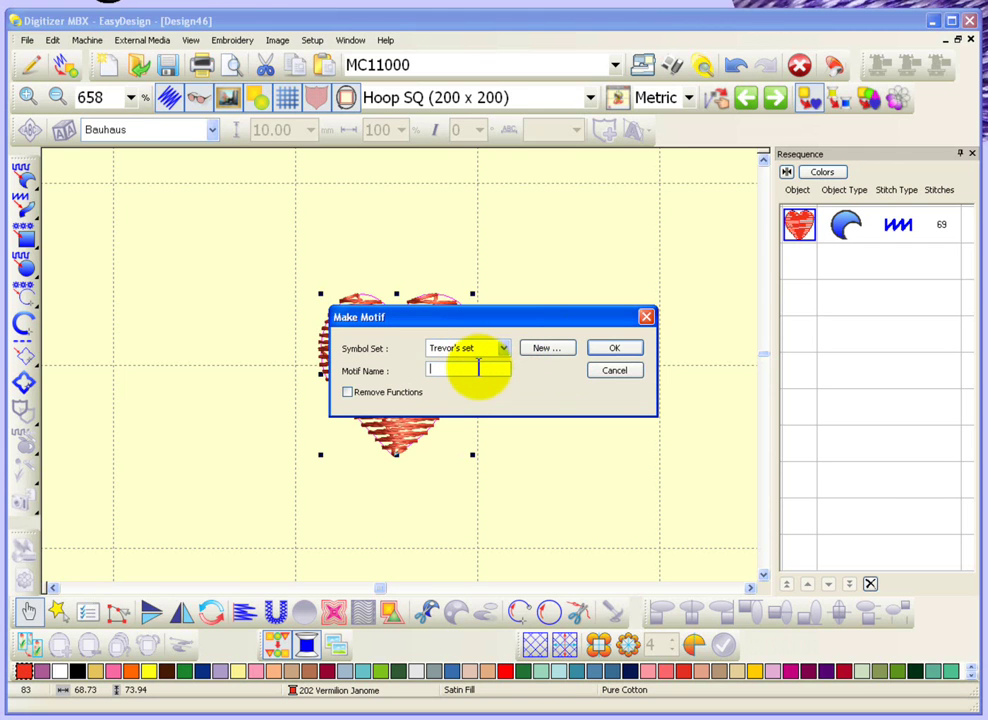
type("Heart")
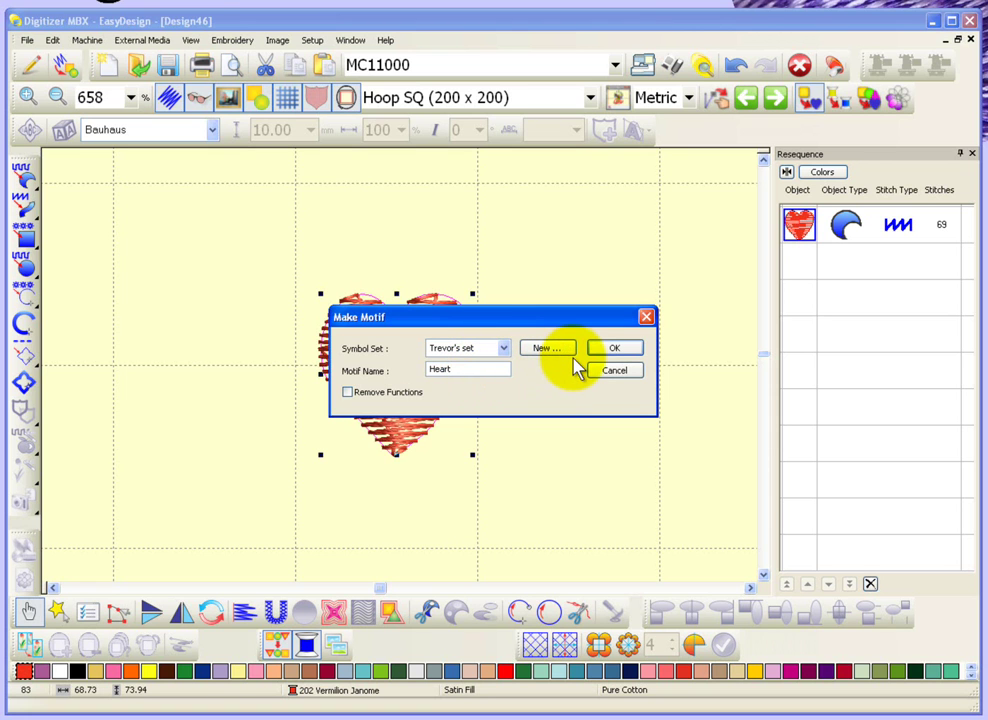
left_click(615, 348)
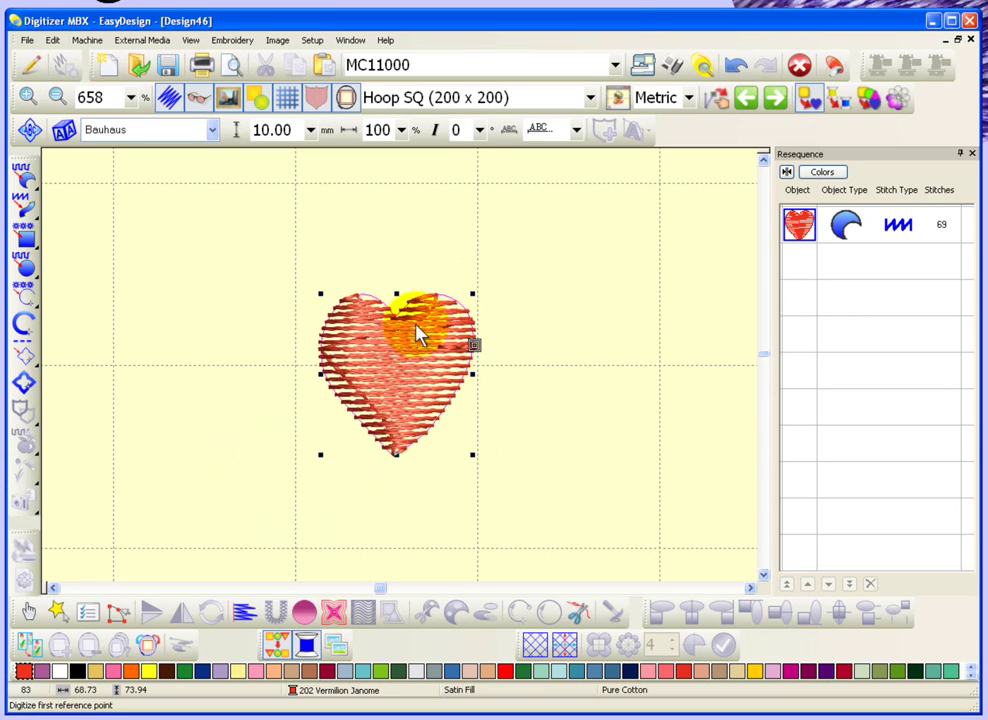
- Set the Heart motif's reference points at the heart's left and right edges, confirming creation
left_click(322, 357)
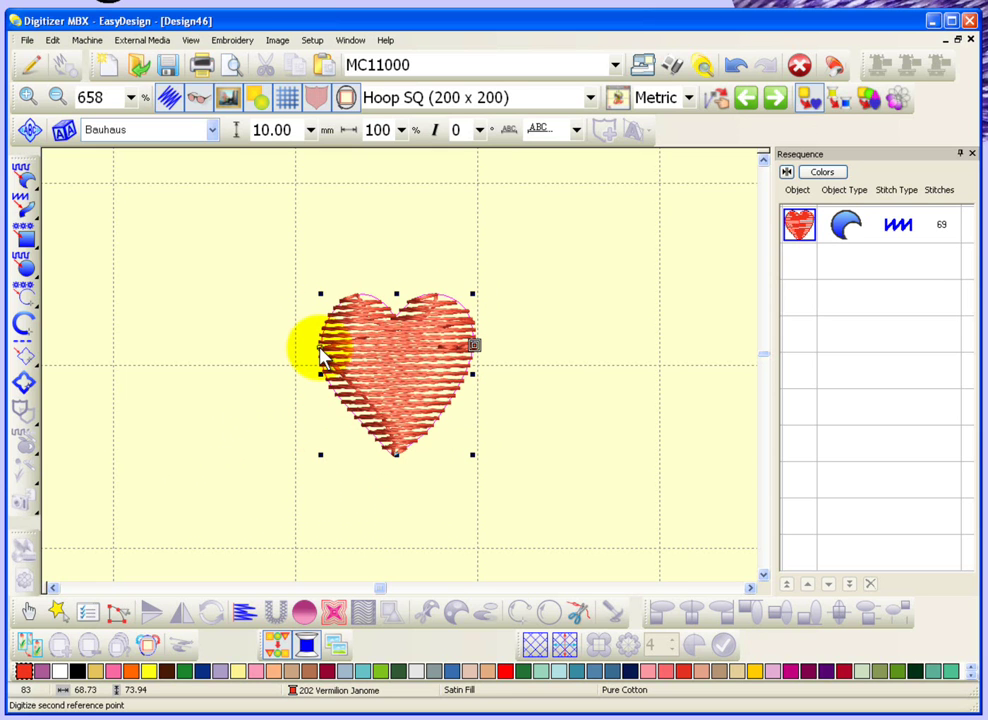
left_click(476, 352)
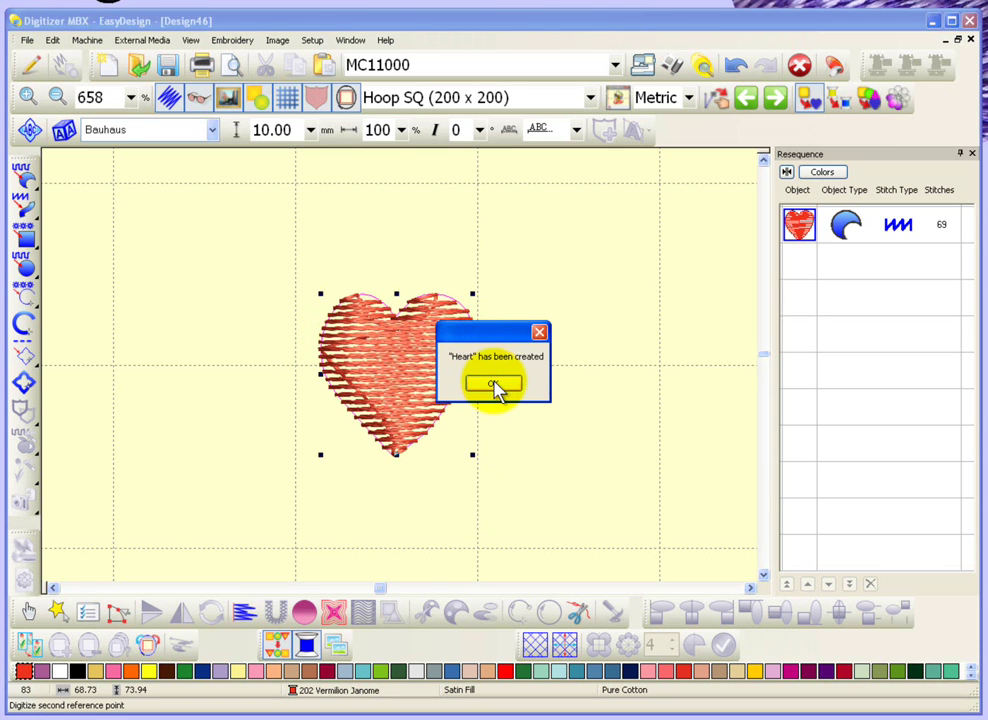
left_click(494, 385)
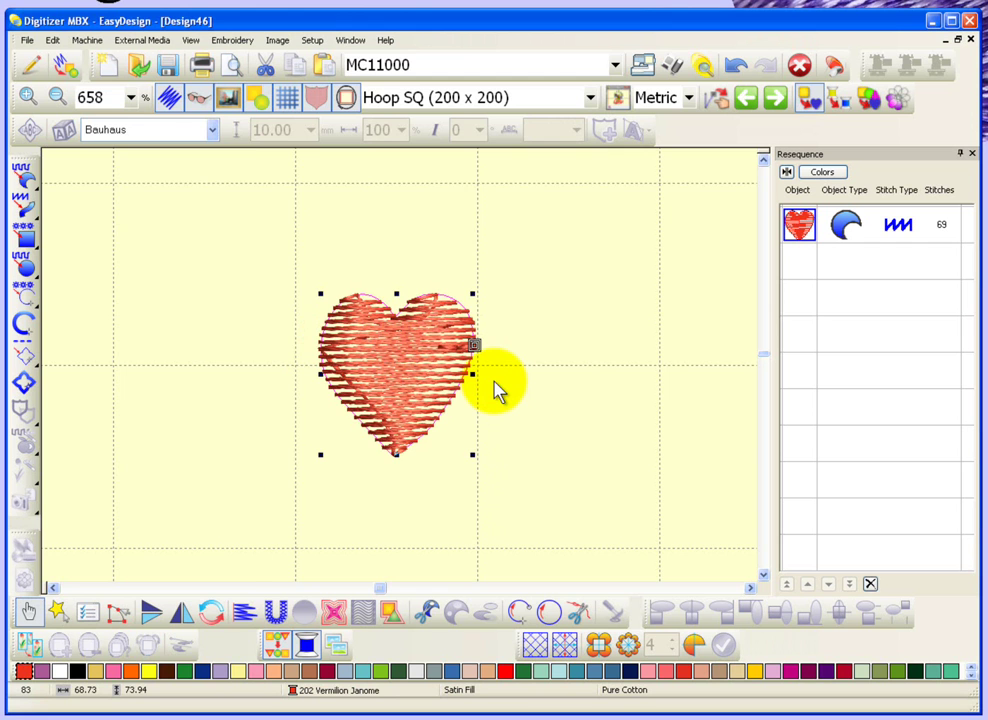
scroll(497, 390, "down", 2)
- Draw a slightly slanted motif run line of eleven hearts below the original heart
left_click(494, 390)
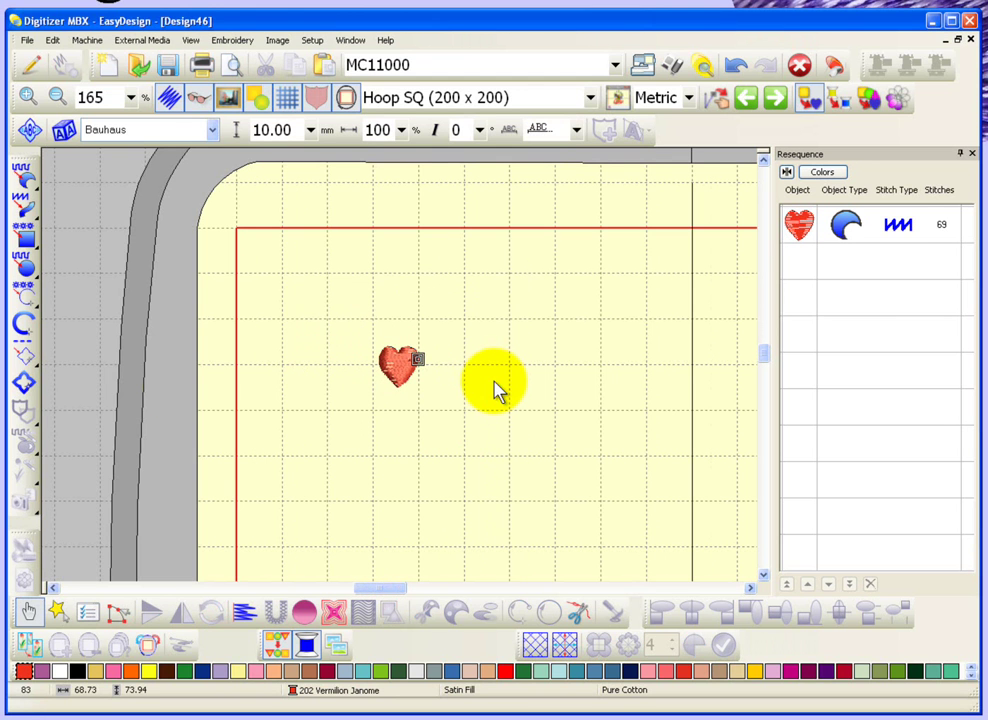
left_click(24, 298)
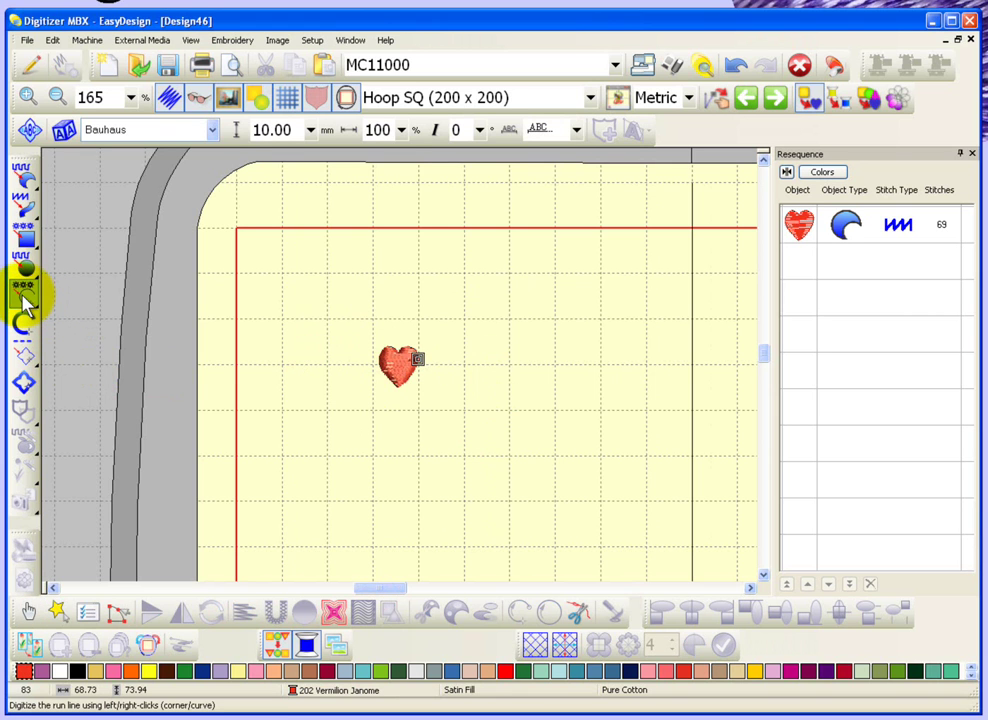
left_click(303, 456)
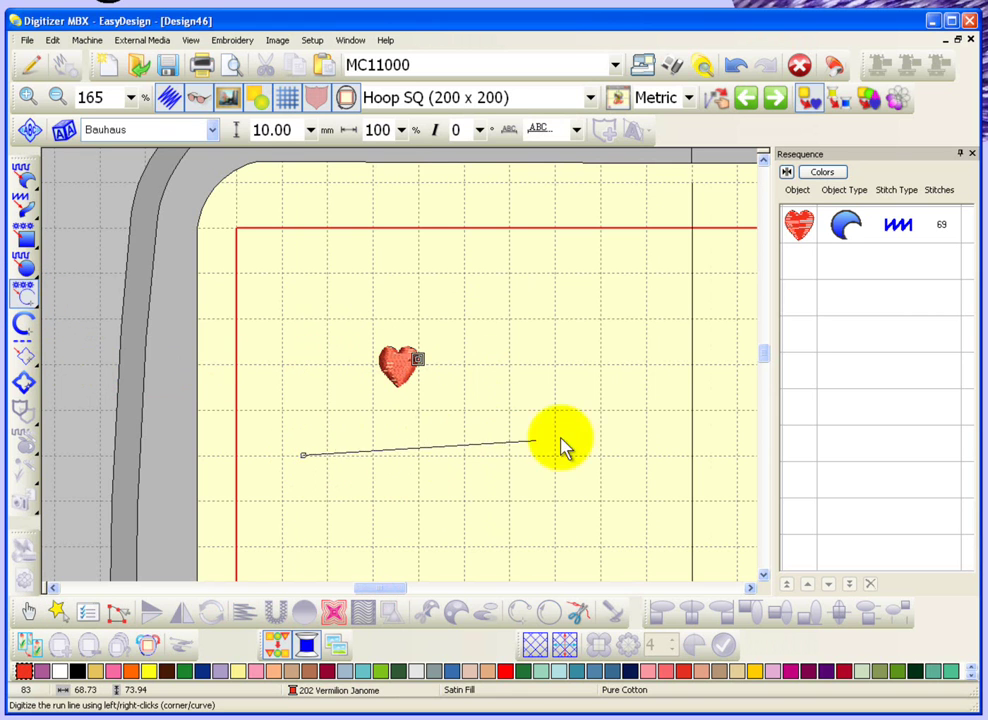
left_click(676, 422)
key("Return")
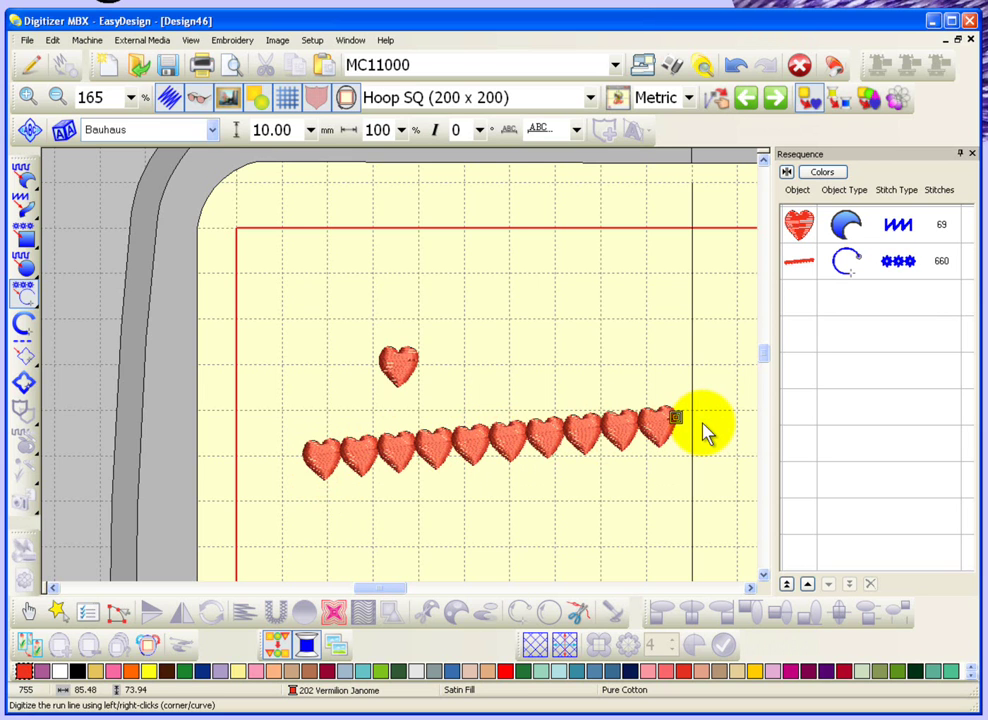
- Draw a Flora1 flower motif-fill rectangle above the heart line and select it
left_click(21, 236)
left_click(490, 251)
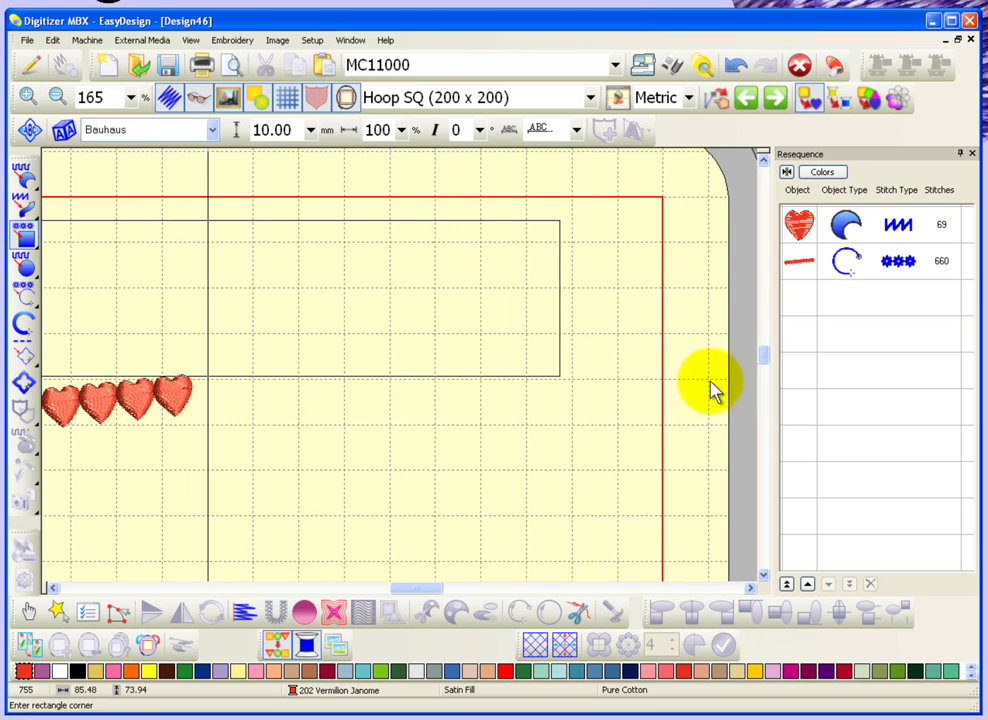
left_click(409, 378)
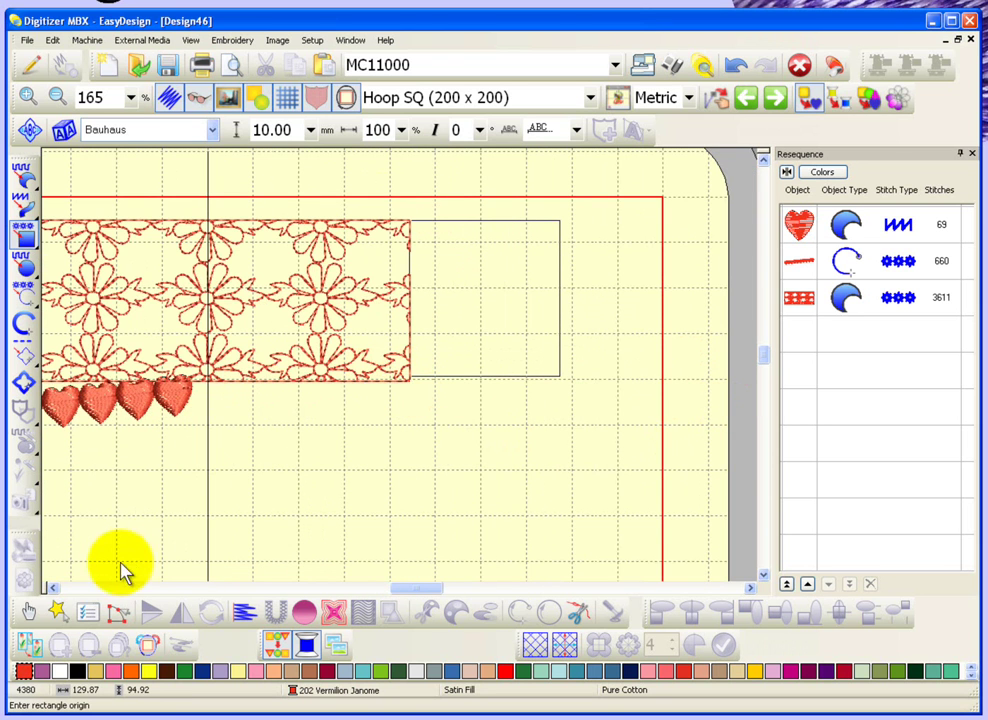
left_click(53, 588)
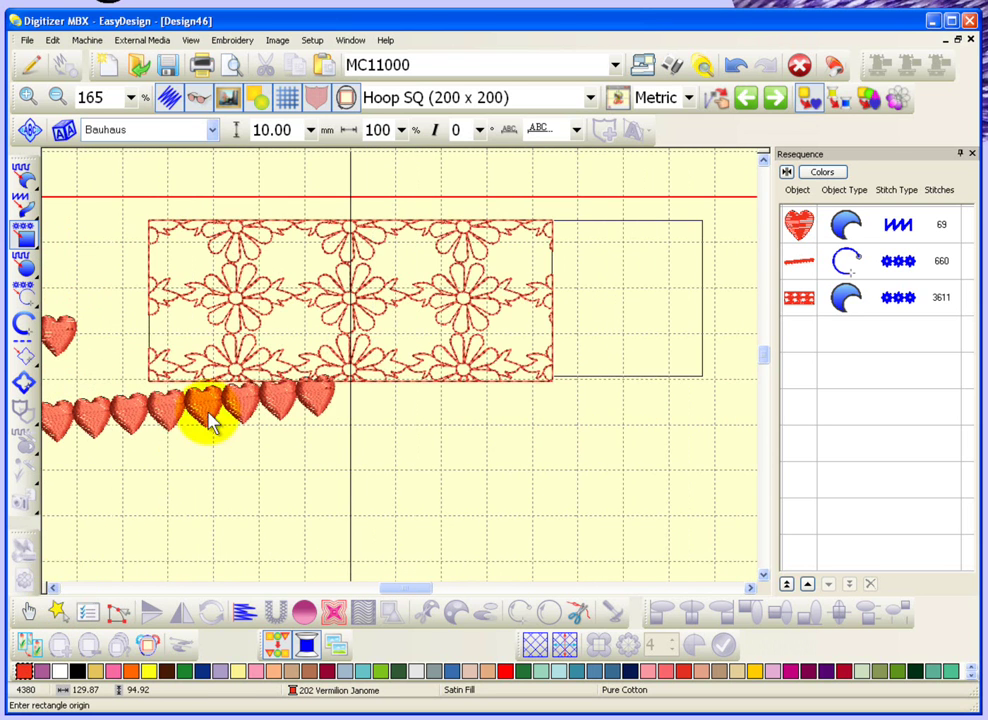
left_click(28, 612)
- Switch the rectangle's motif fill pattern to Heart from Trevor's set
double_click(497, 277)
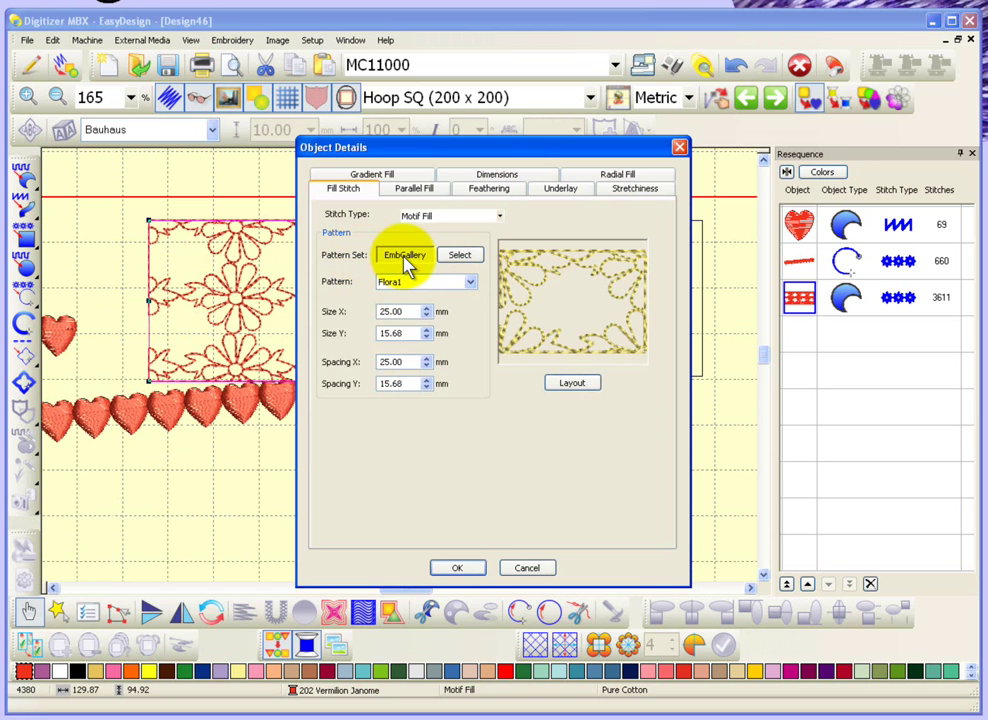
left_click(460, 258)
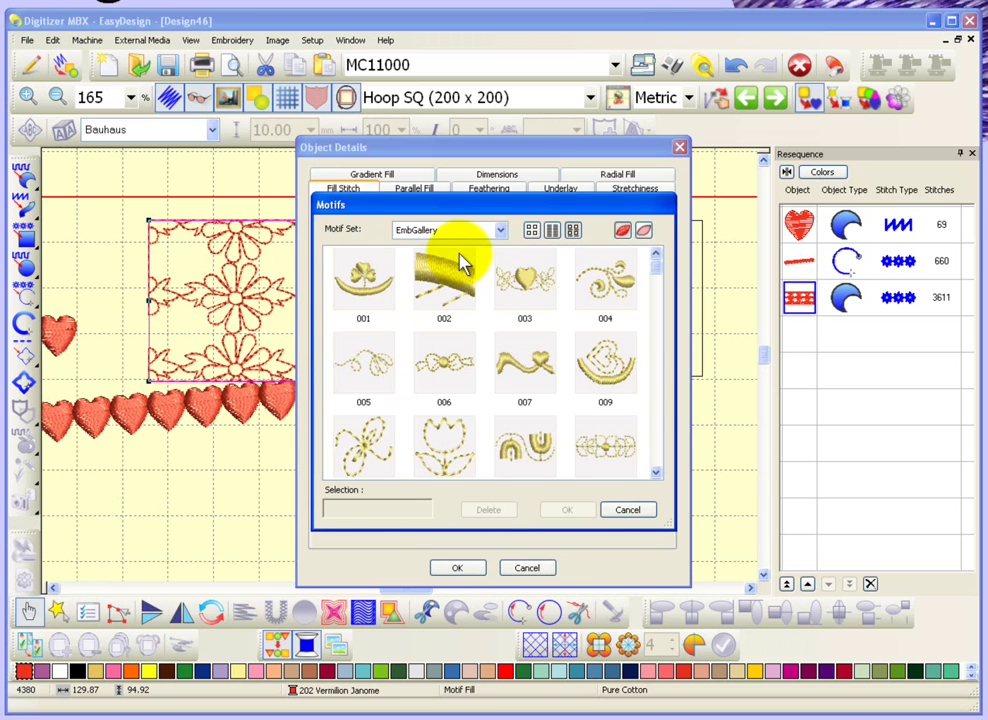
left_click(460, 231)
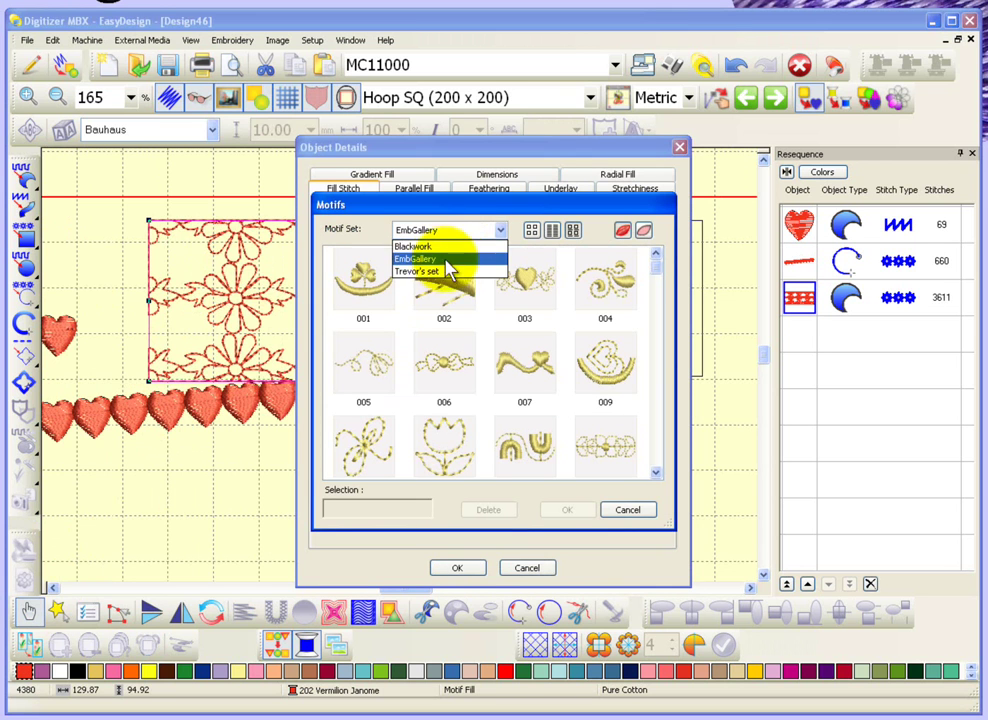
left_click(420, 271)
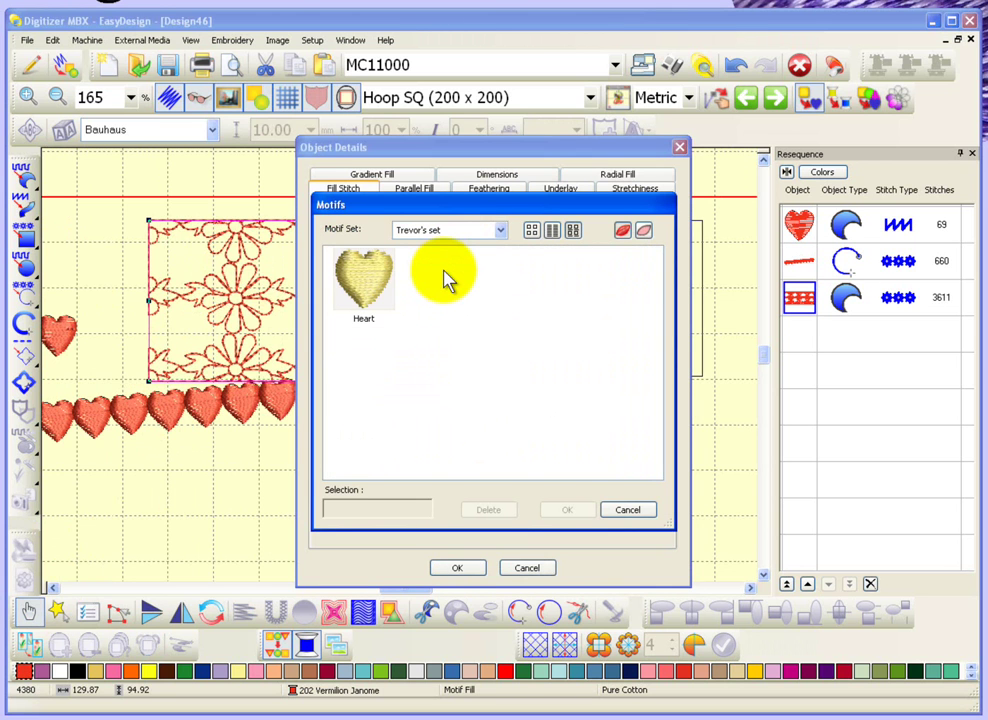
left_click(373, 280)
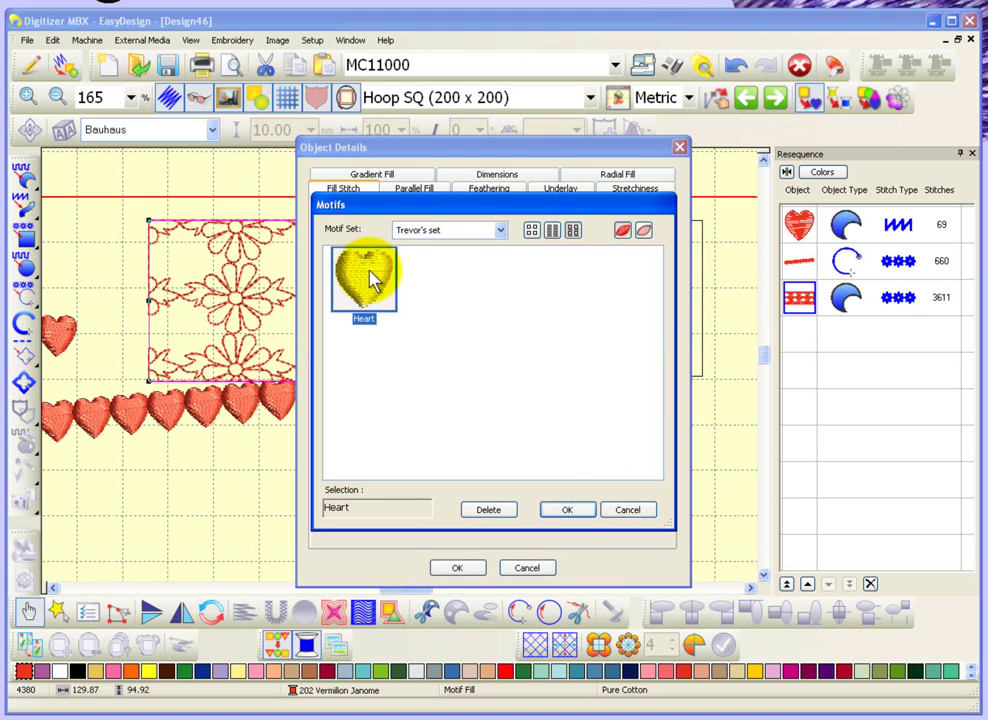
left_click(567, 511)
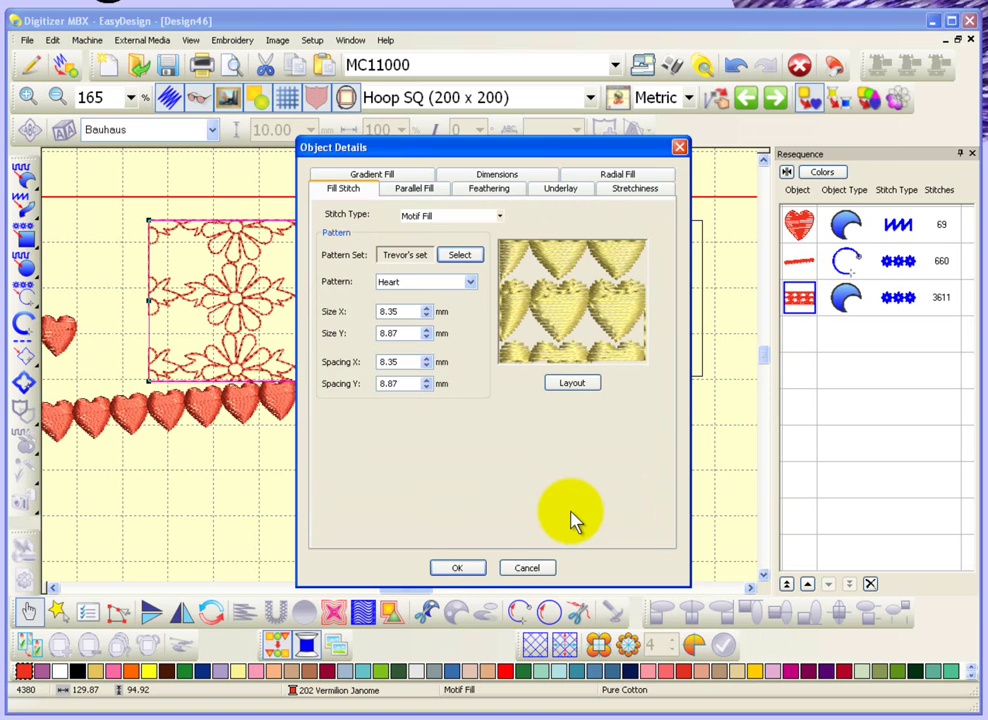
left_click(460, 570)
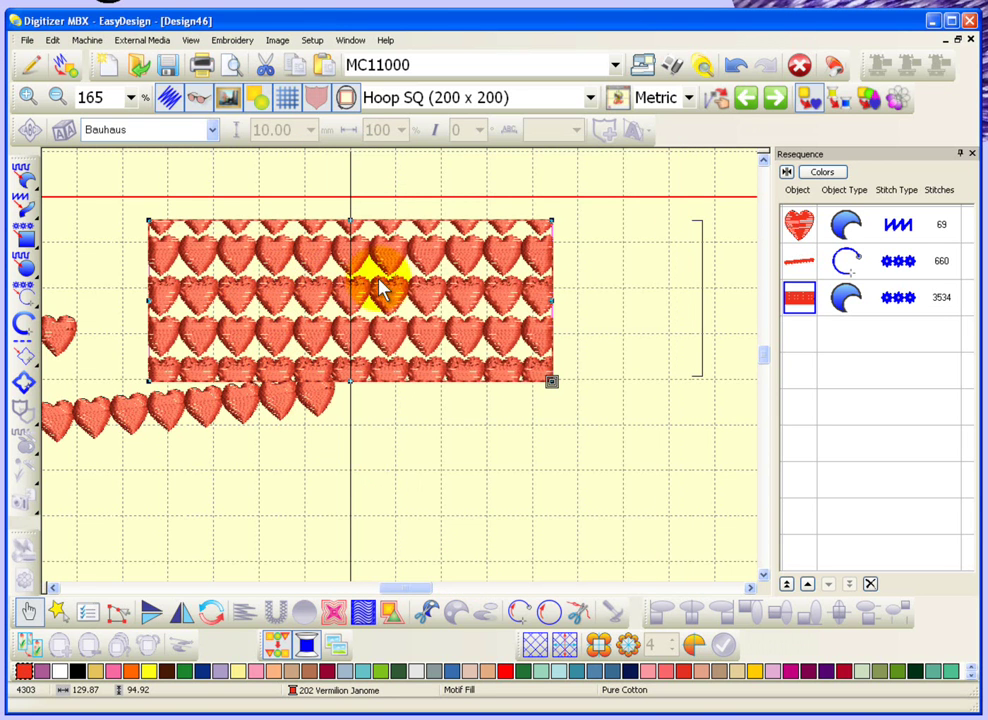
left_click(437, 450)
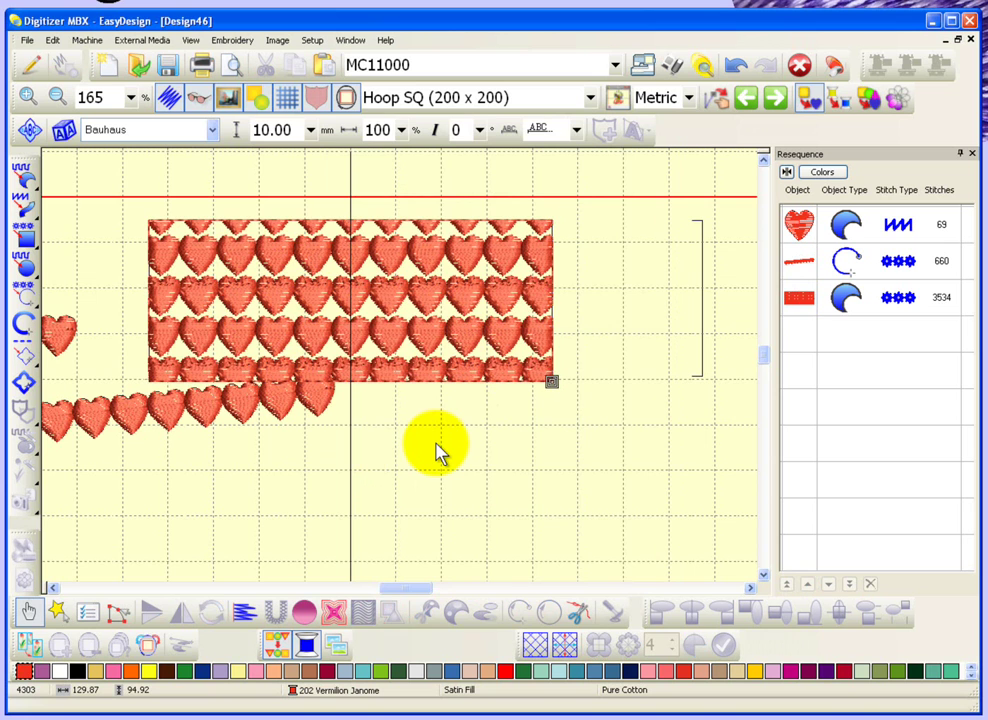
key("minus")
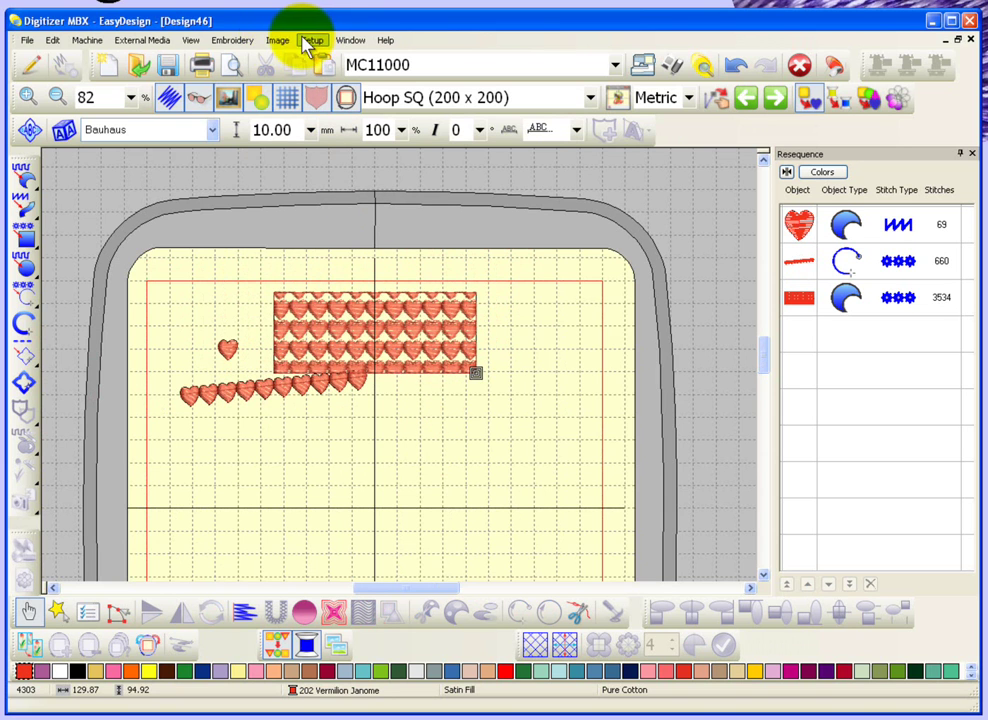
left_click(222, 44)
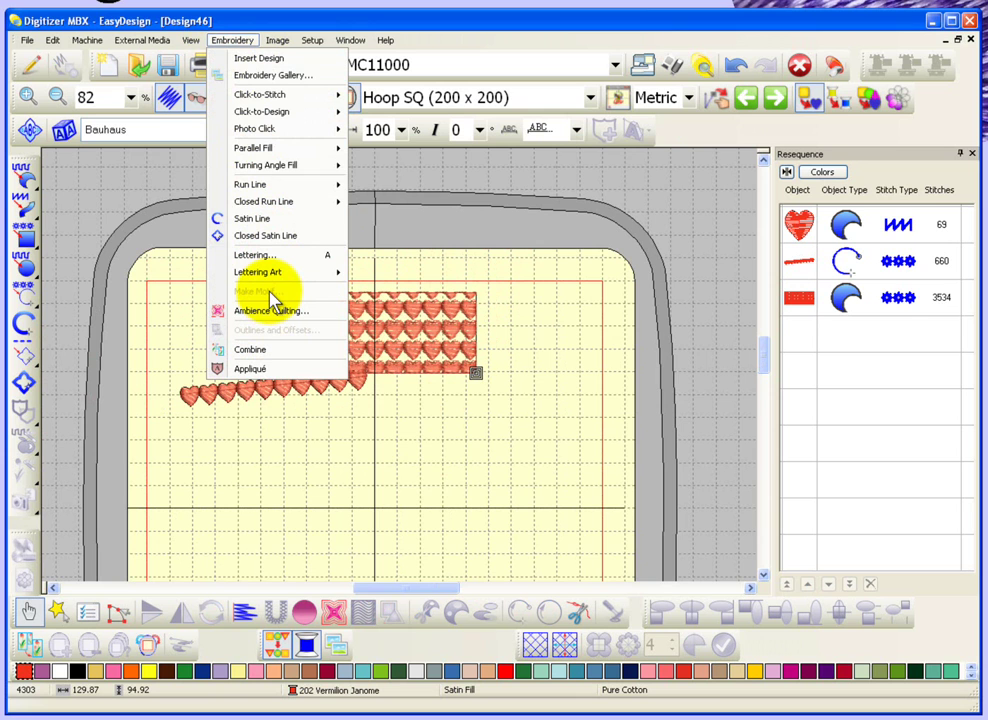
left_click(327, 472)
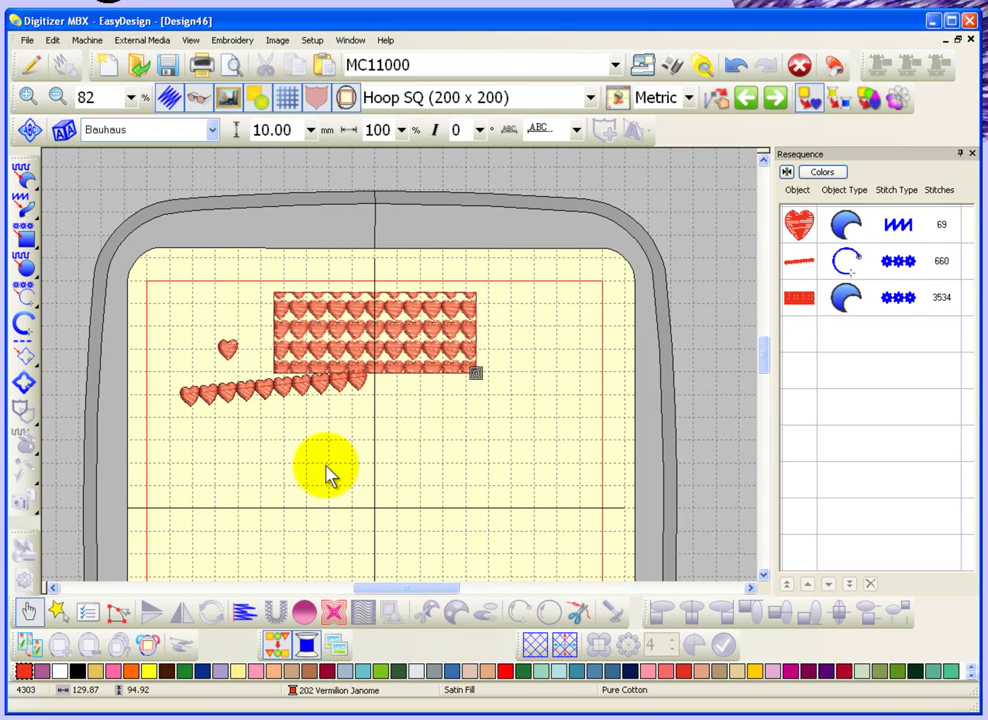
key("z")
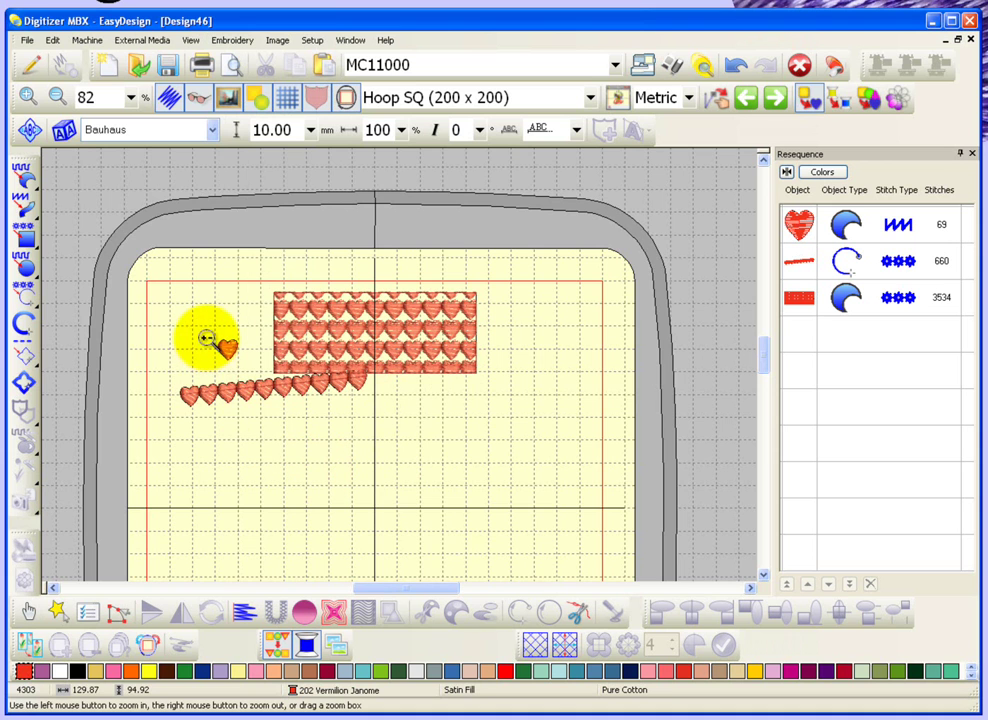
left_click_drag(207, 340, 250, 375)
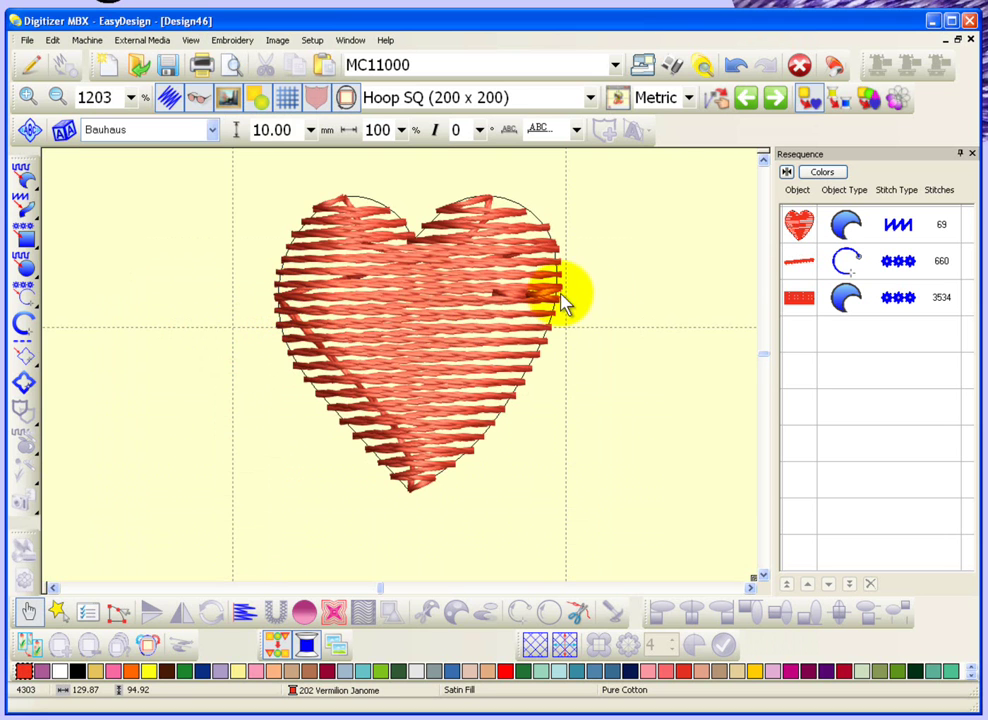
key("1")
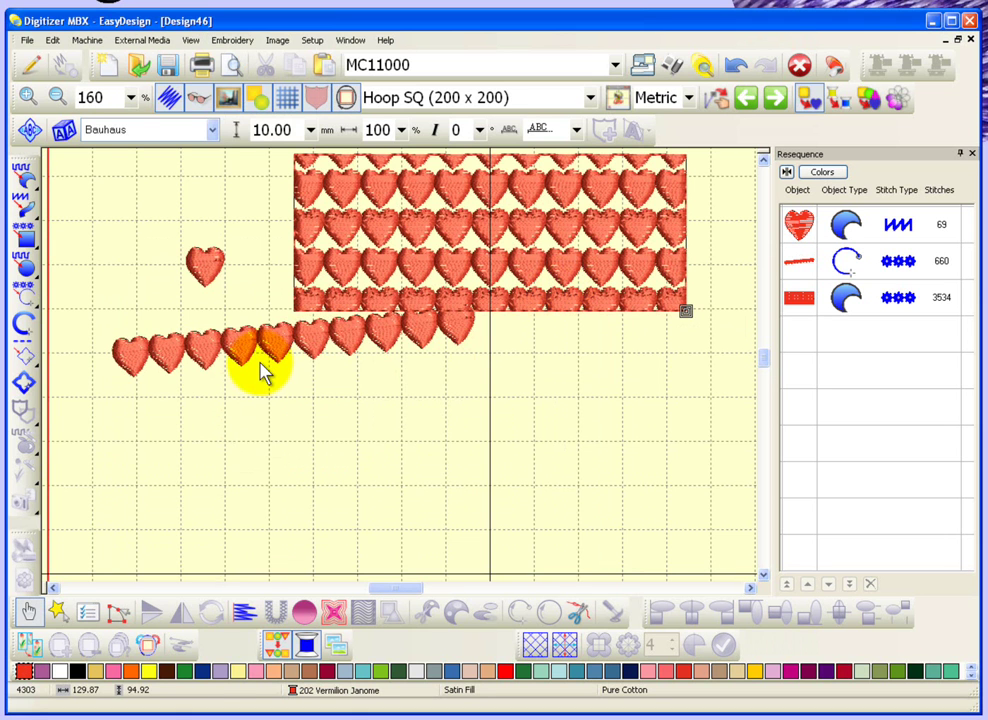
key("b")
left_click(108, 330)
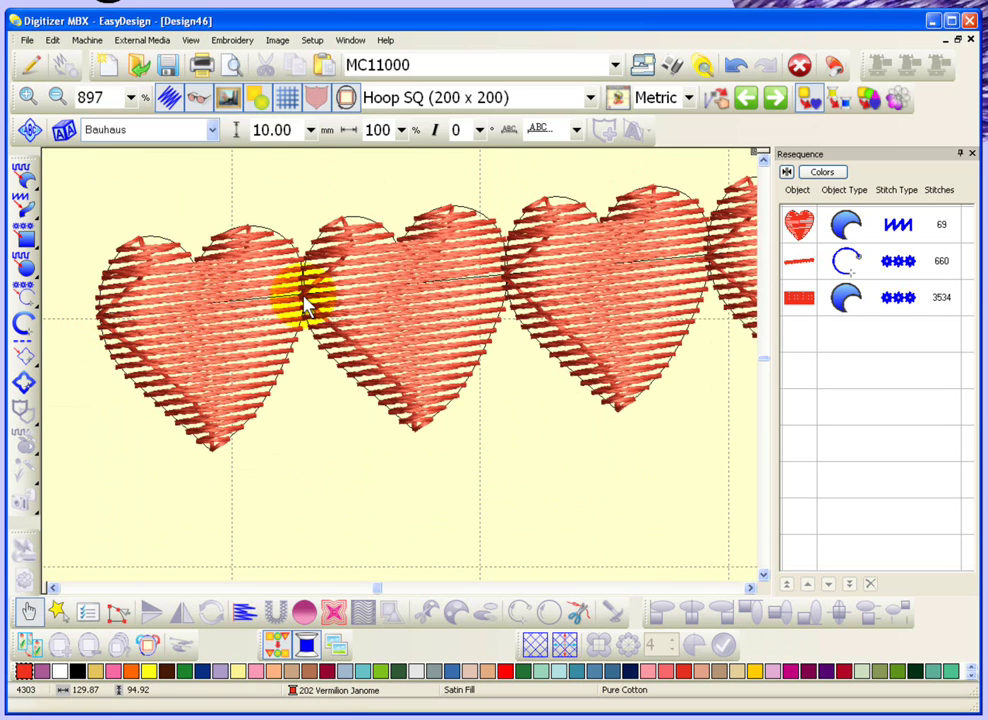
key("shift+z")
key("shift+z")
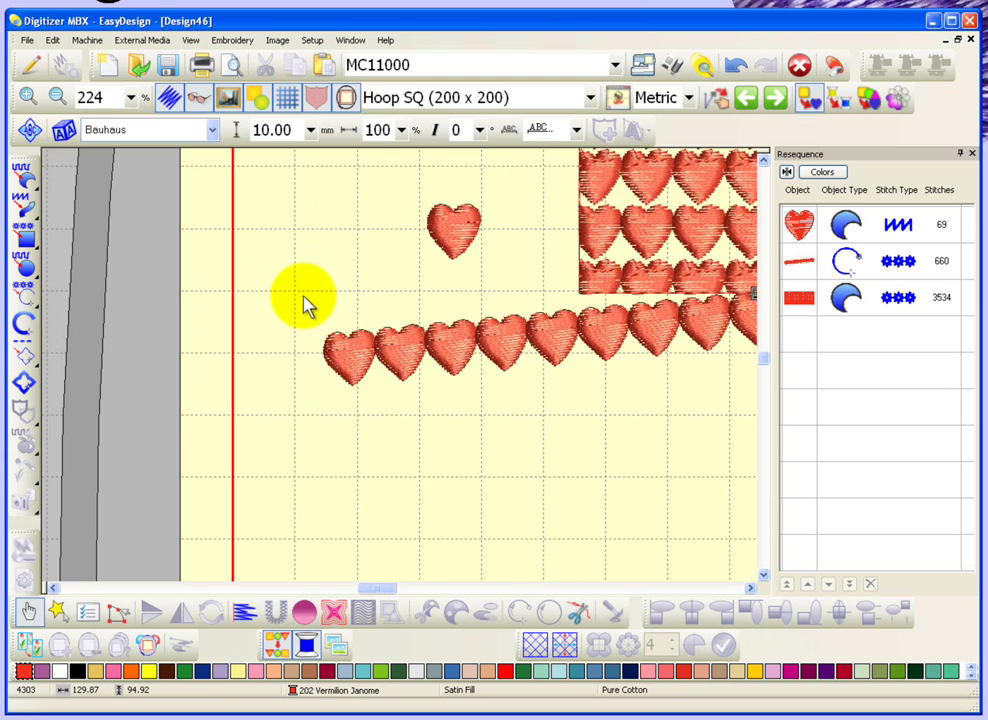
- Create the 'heart bottom' motif from the lone heart, with reference points at its bottom-left and bottom-right
left_click(462, 228)
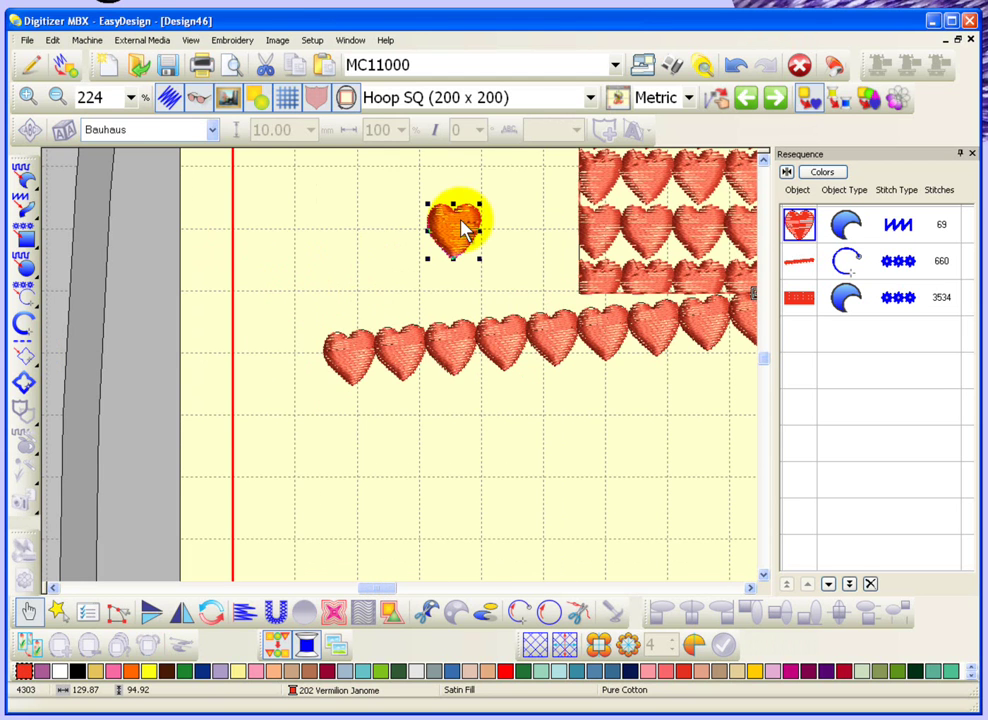
left_click(243, 42)
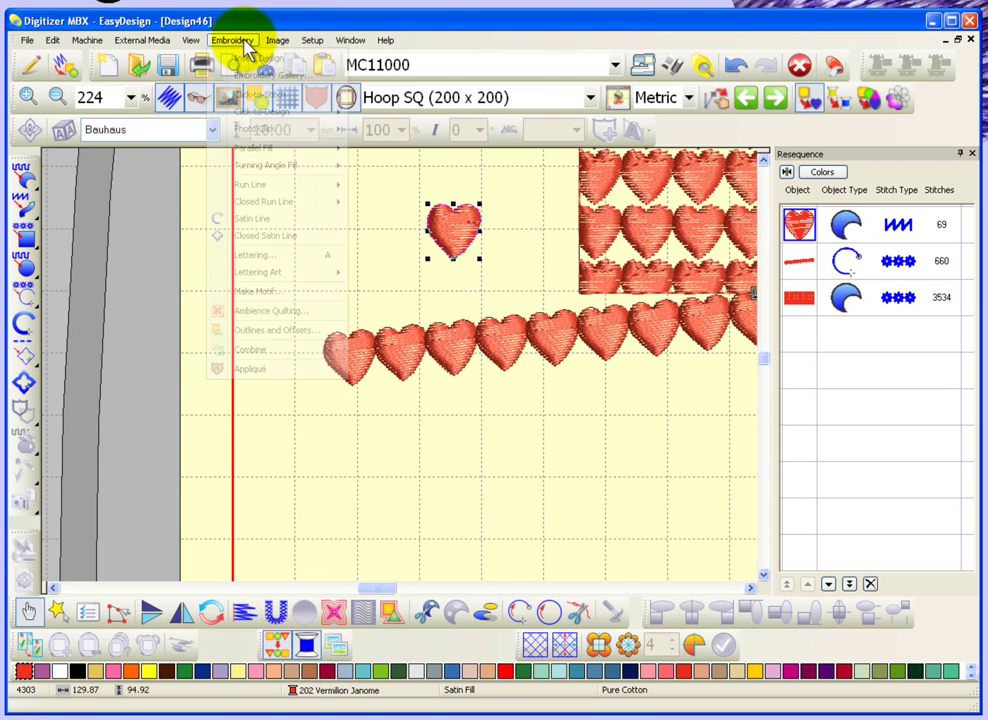
left_click(262, 292)
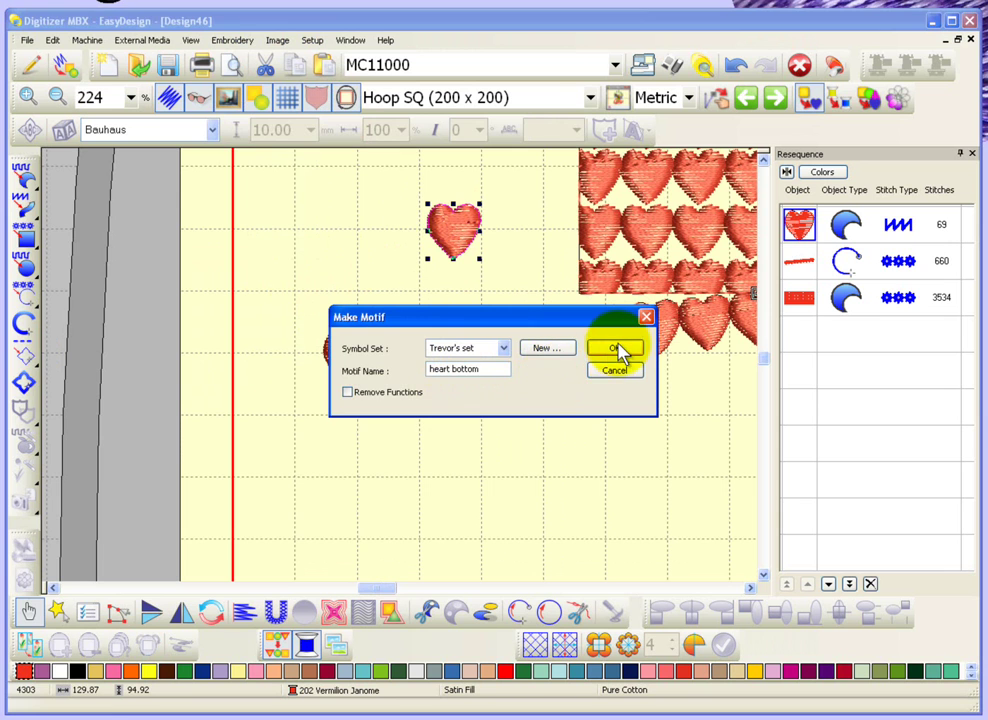
left_click(614, 348)
key("z")
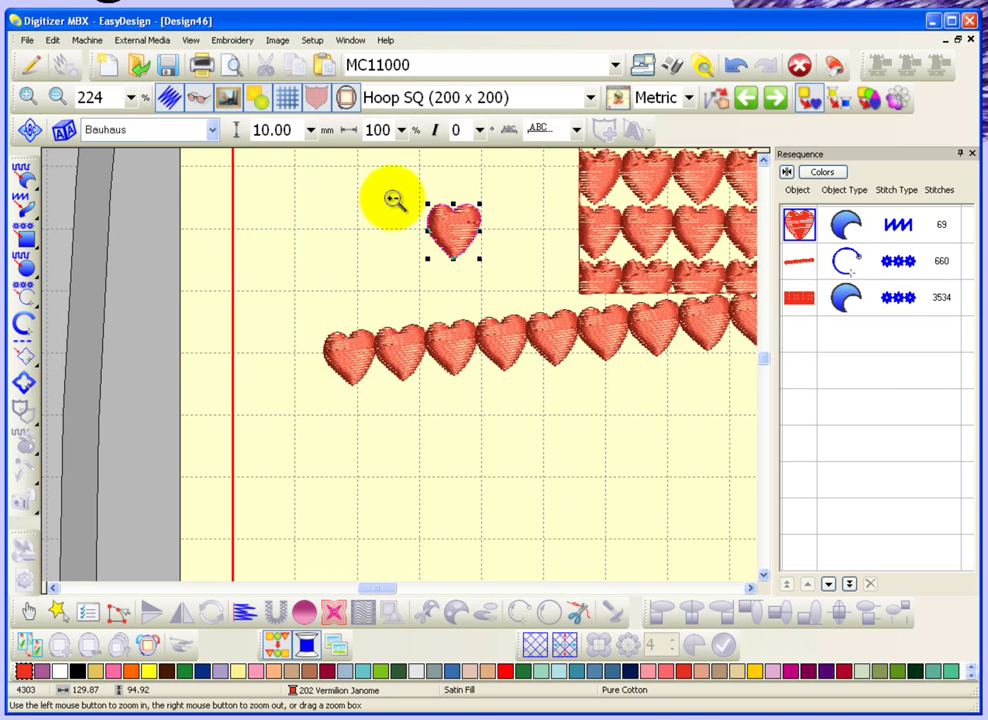
left_click_drag(404, 193, 506, 282)
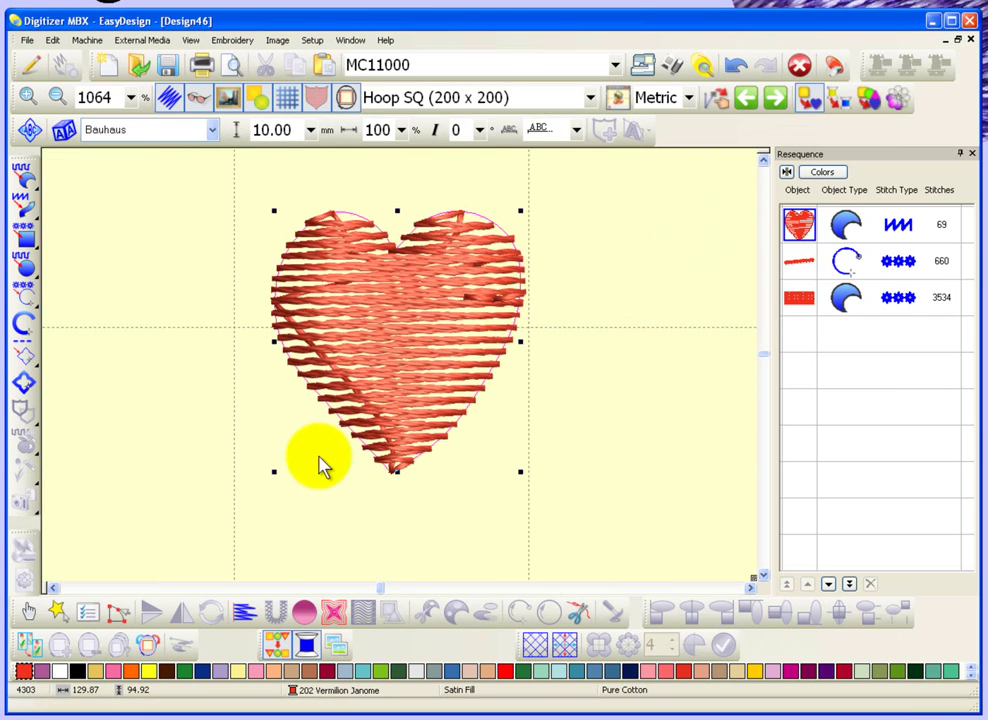
left_click(274, 471)
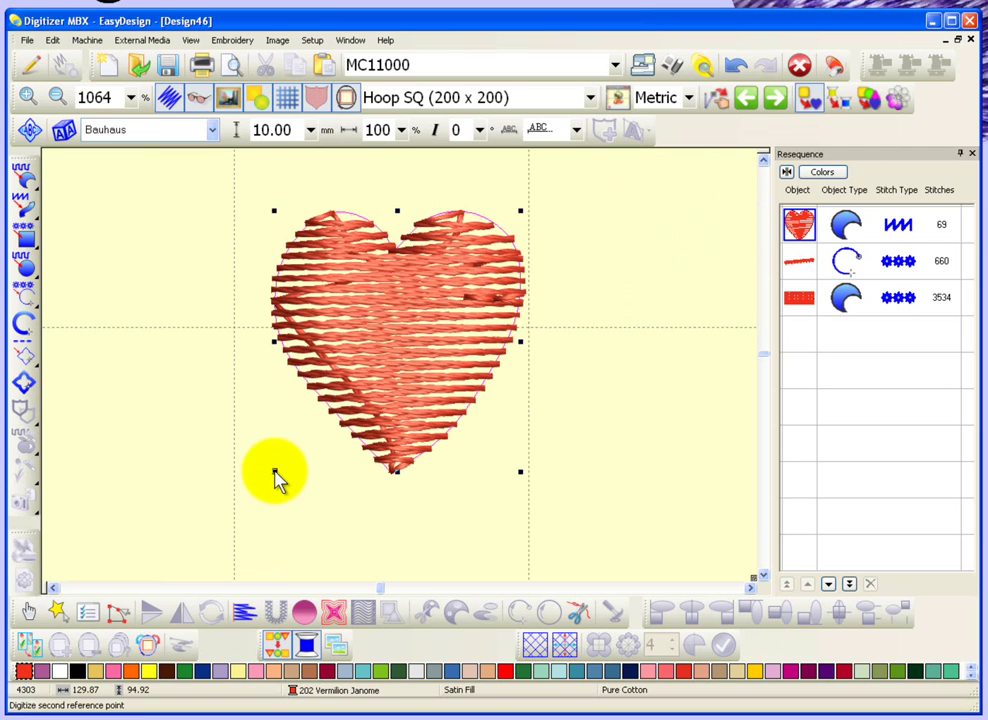
left_click(520, 472)
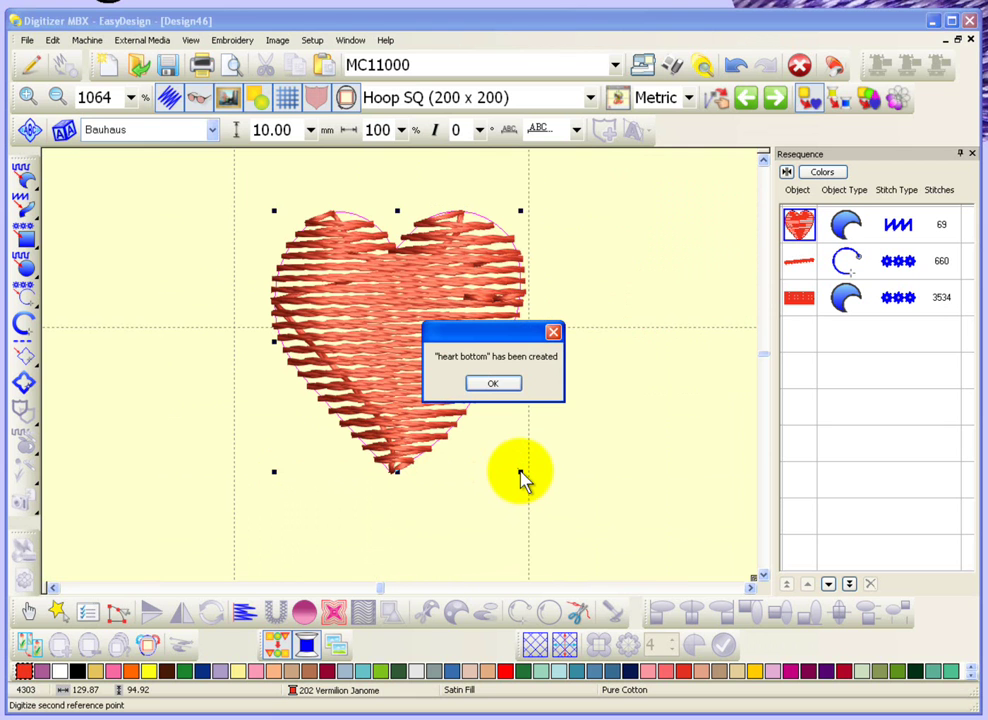
left_click(496, 387)
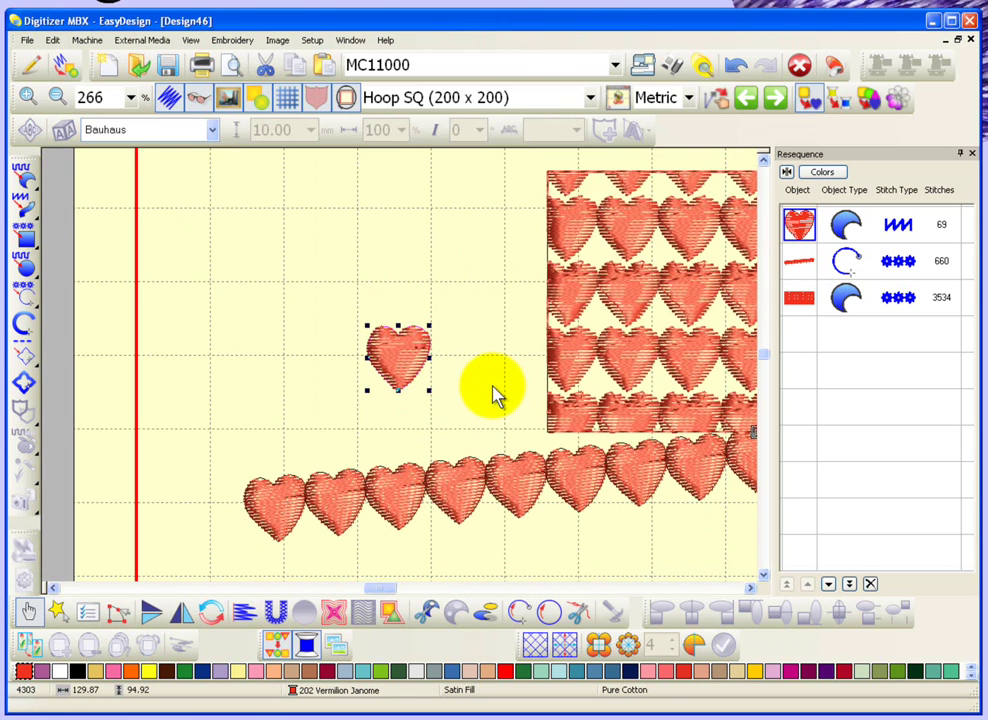
- Draw a straight motif run line of hearts below the existing heart row
left_click(478, 507)
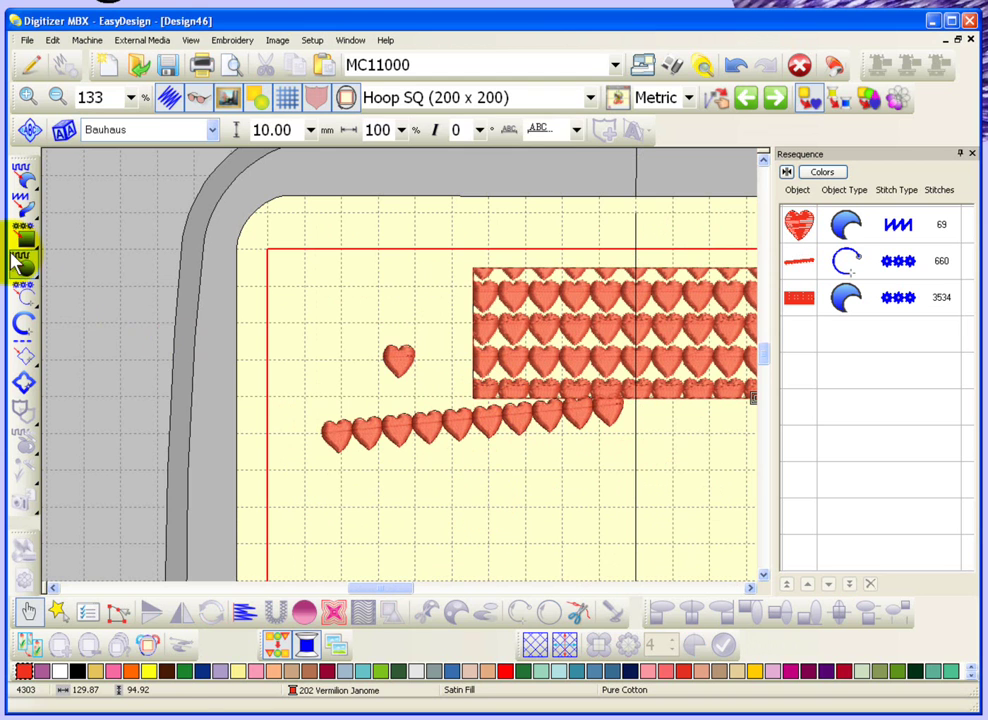
left_click(24, 290)
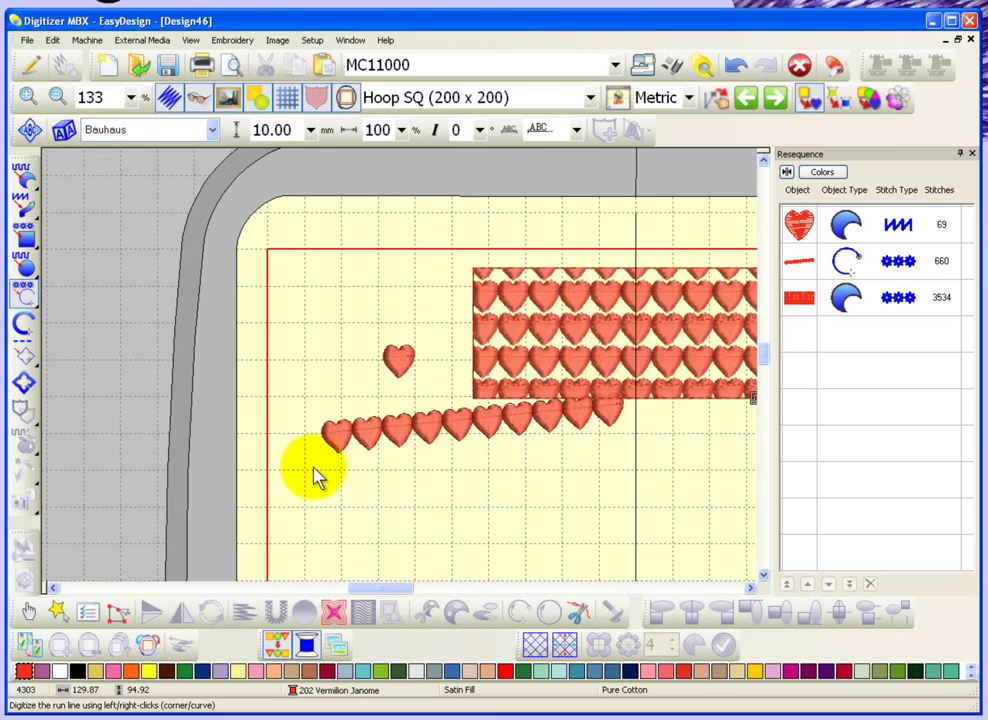
key("minus")
left_click(381, 451)
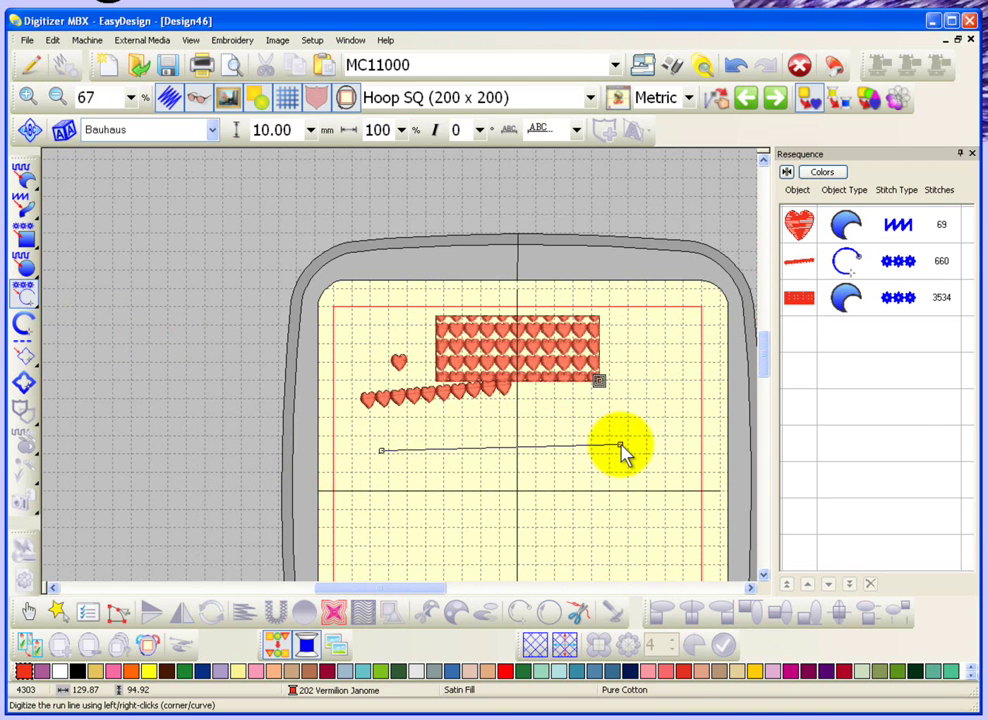
left_click(621, 447)
key("Return")
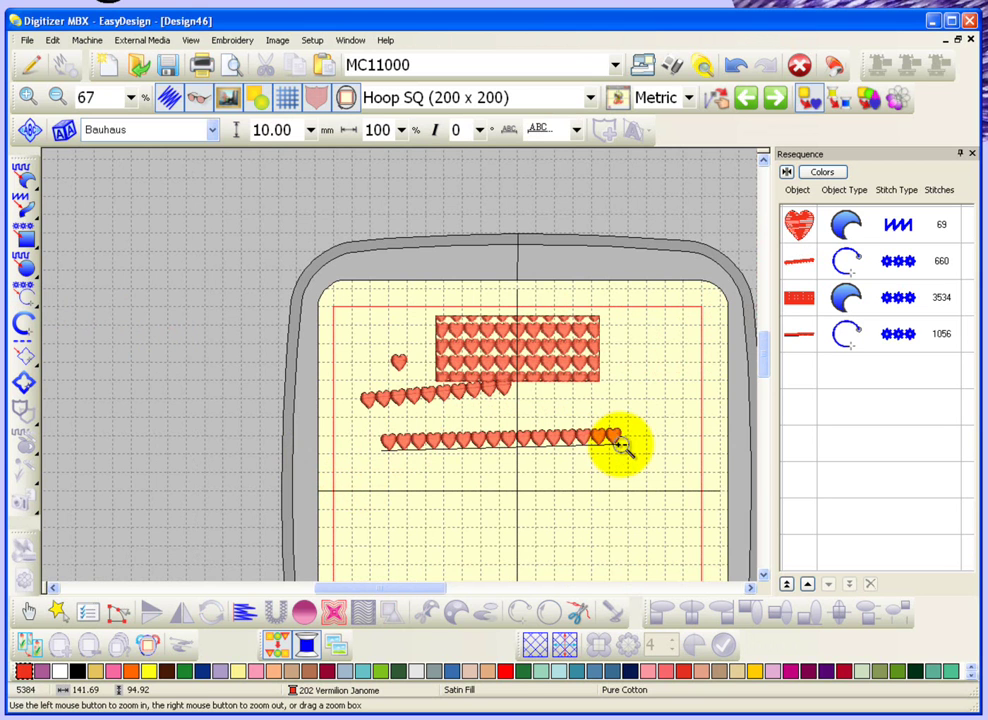
left_click_drag(372, 419, 628, 466)
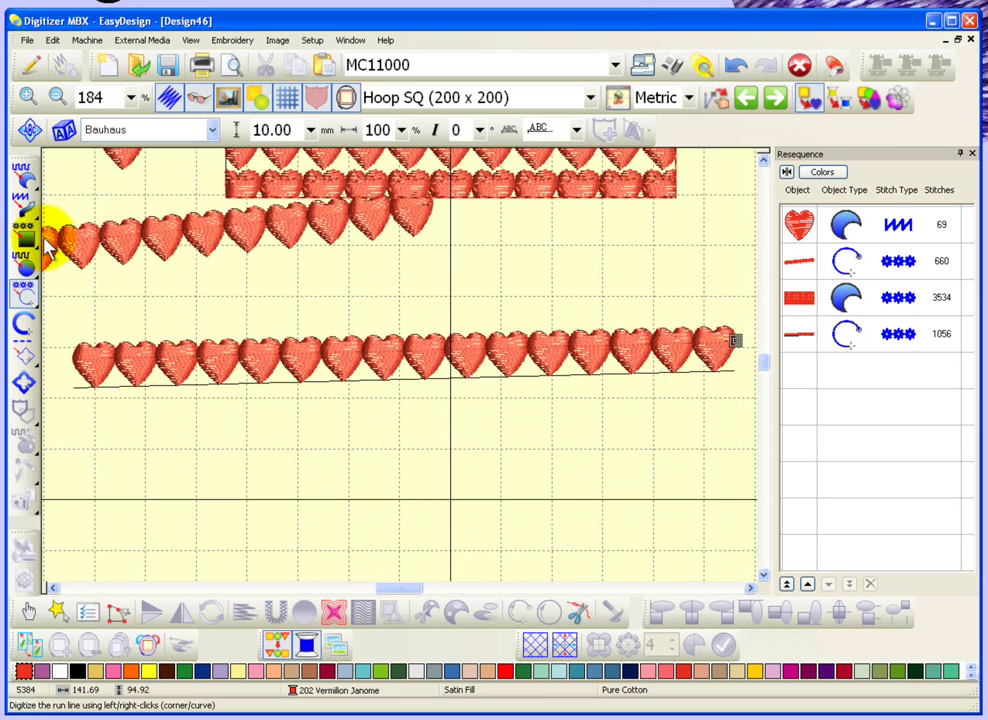
- Shift the upper 660-stitch heart row right and down
left_click(28, 610)
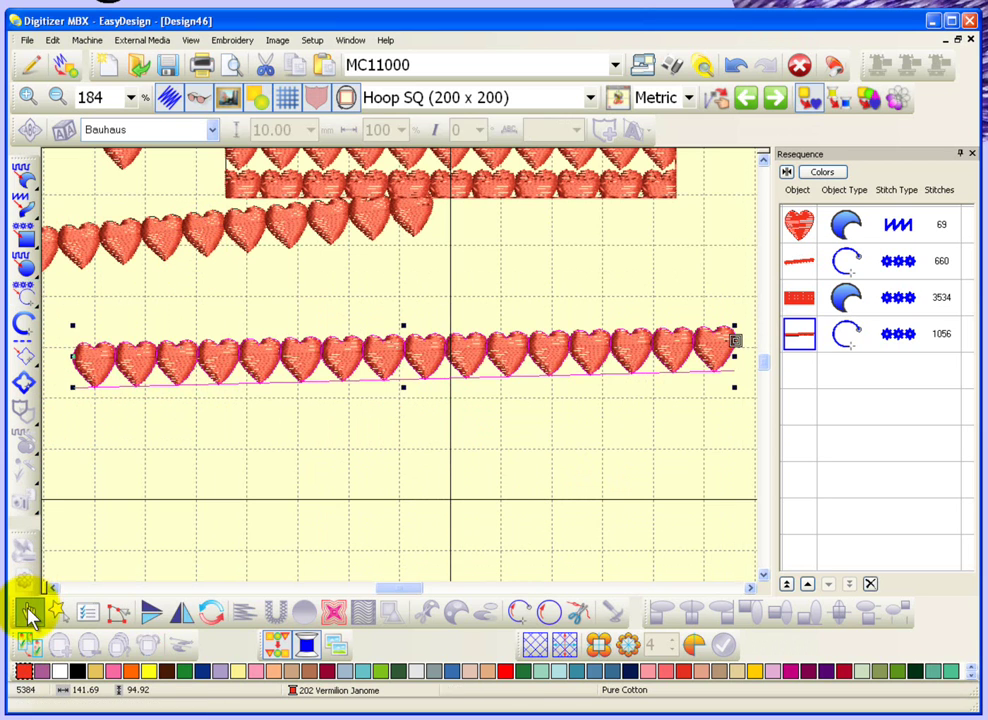
left_click(237, 243)
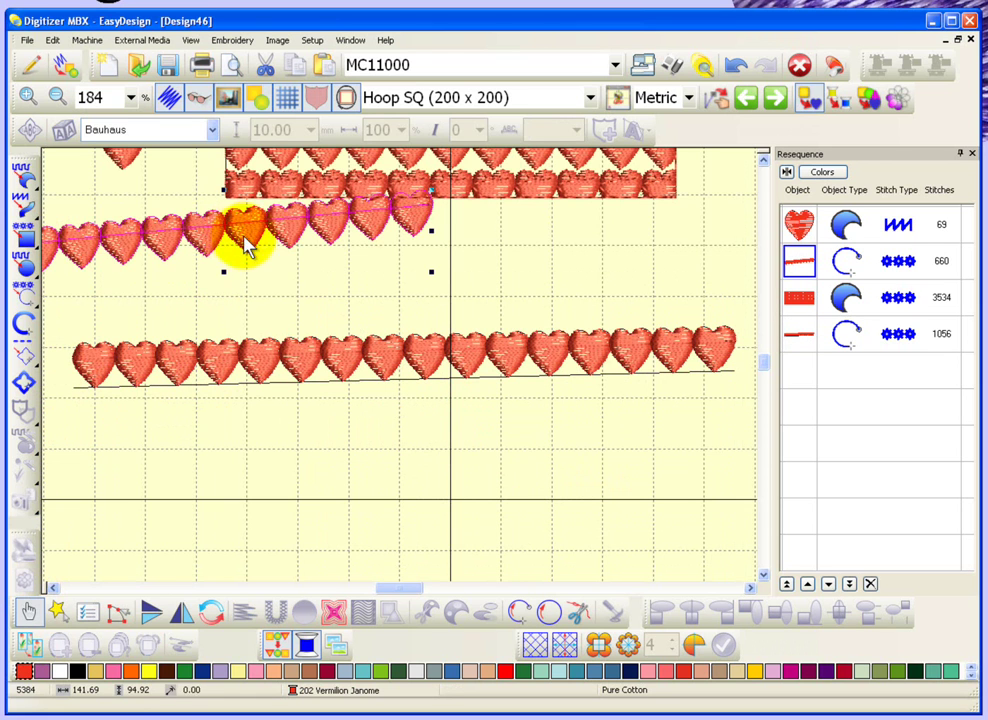
left_click_drag(240, 243, 365, 280)
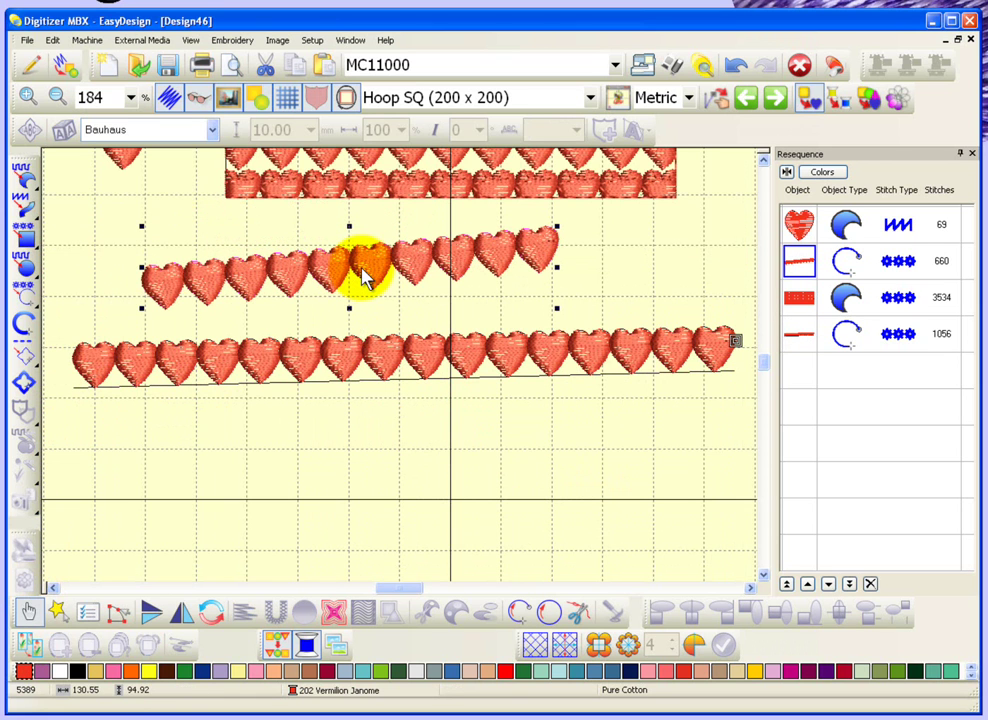
left_click(391, 428)
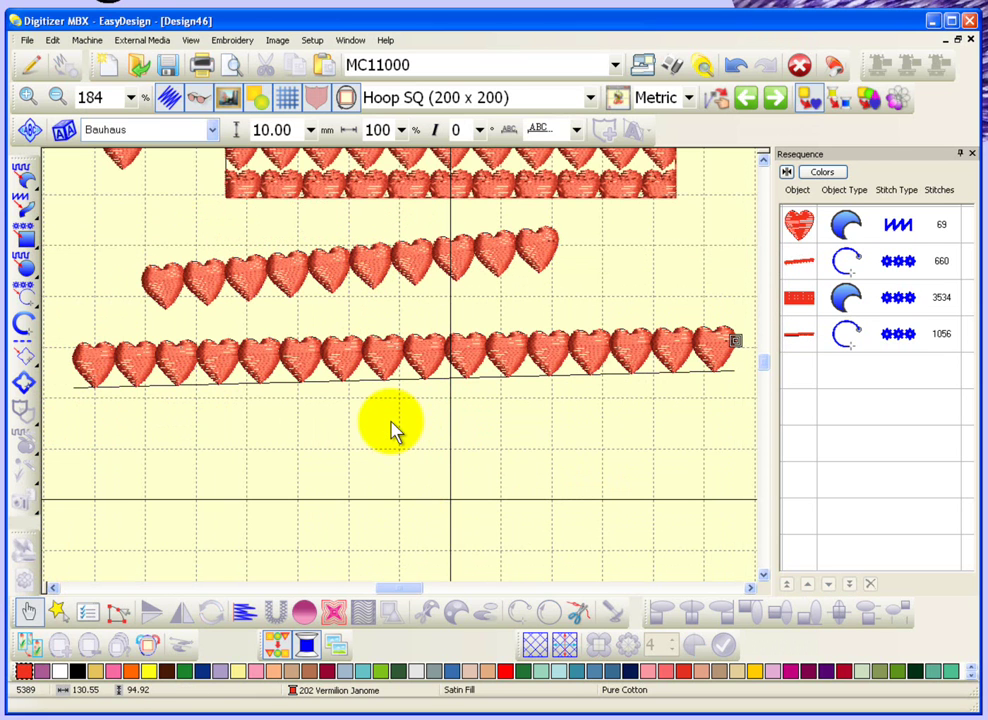
left_click(338, 646)
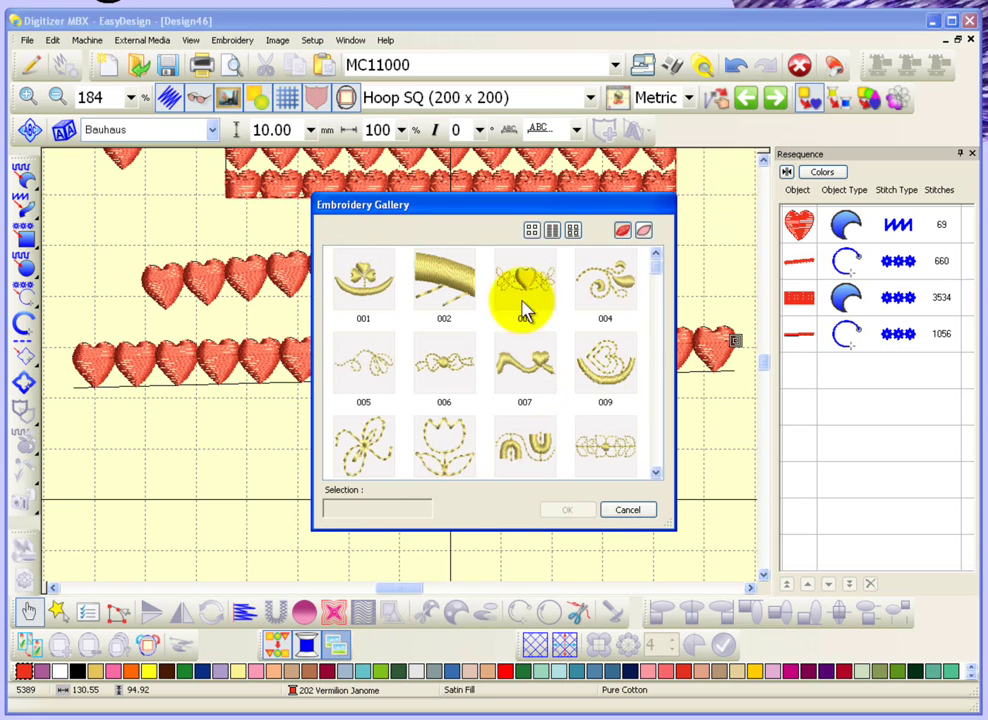
left_click(628, 512)
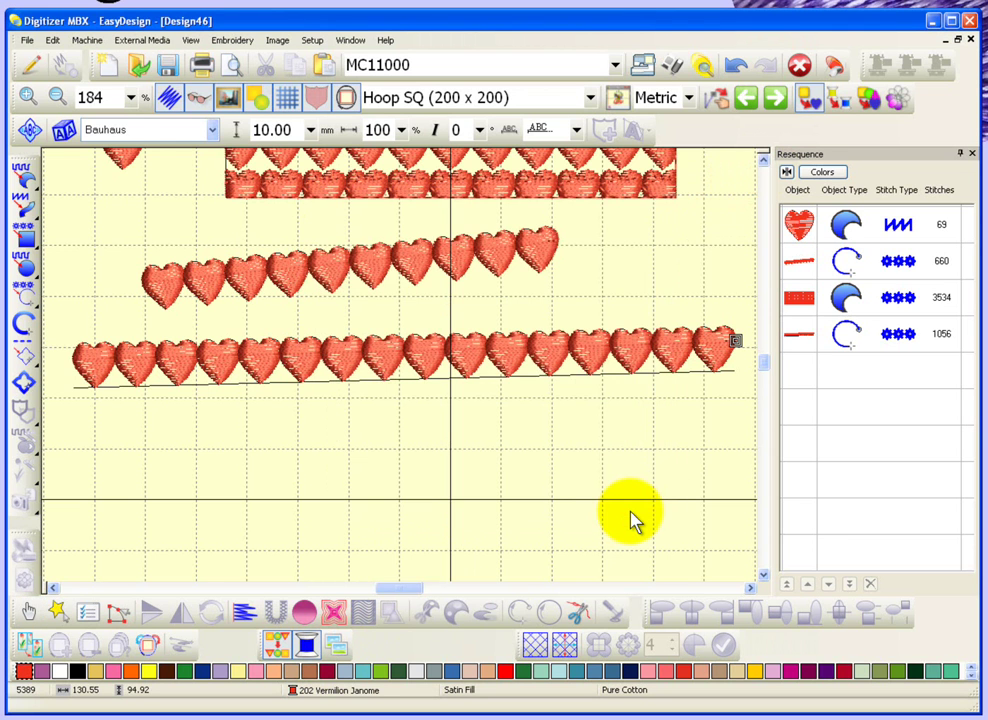
key("minus")
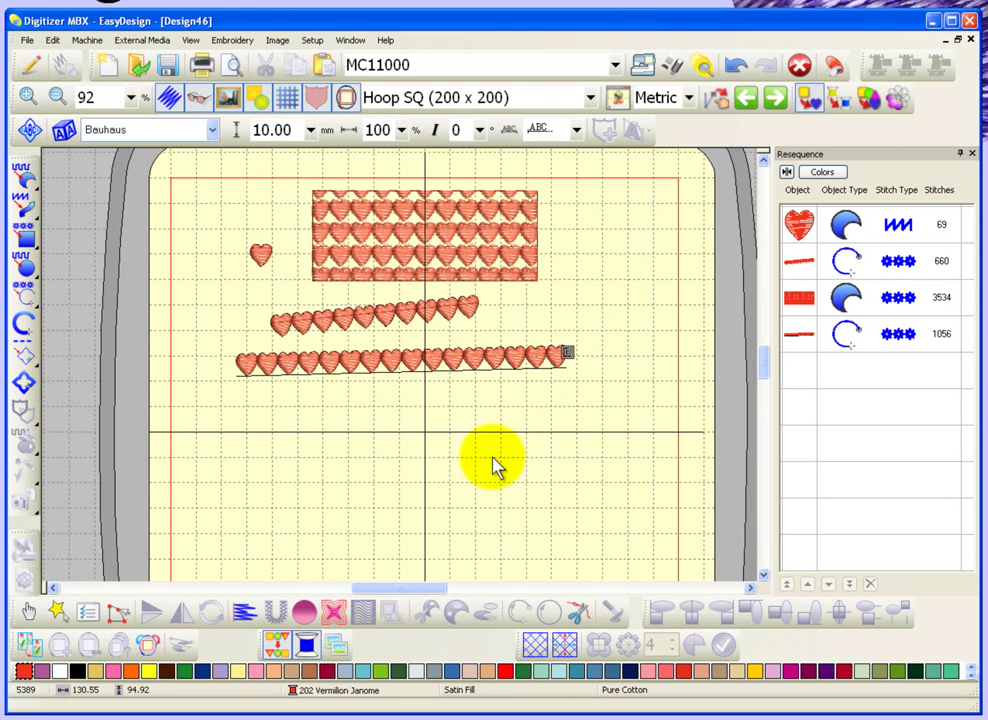